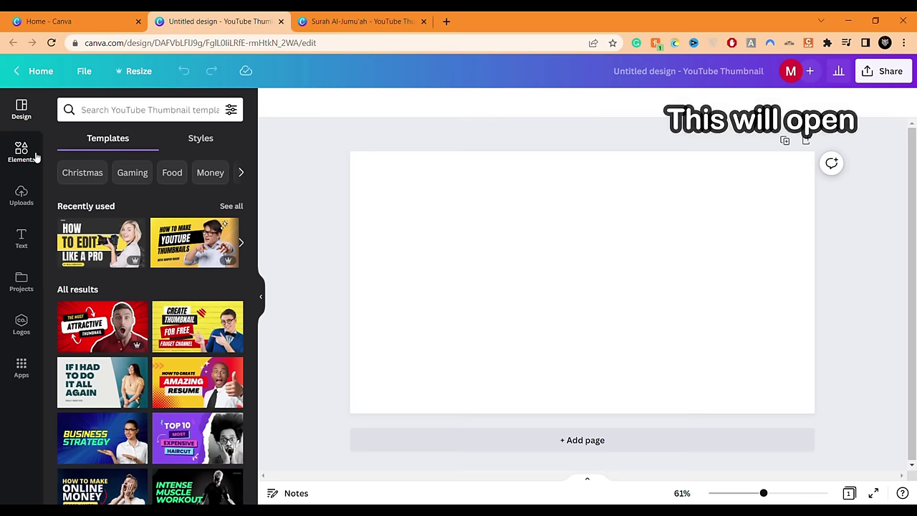
# Search Elements for 'masjid' and set the mosque photo as the page background
pyautogui.click(32, 157)
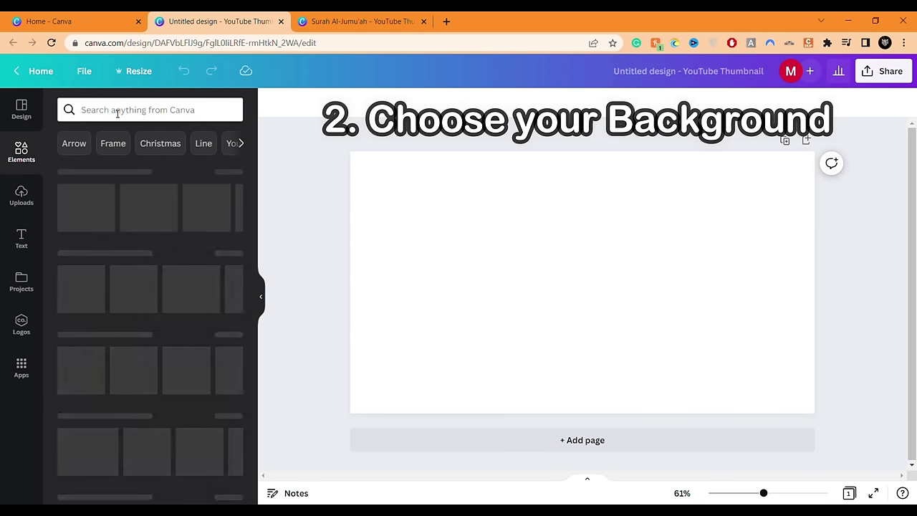
pyautogui.click(118, 109)
pyautogui.write('ma')
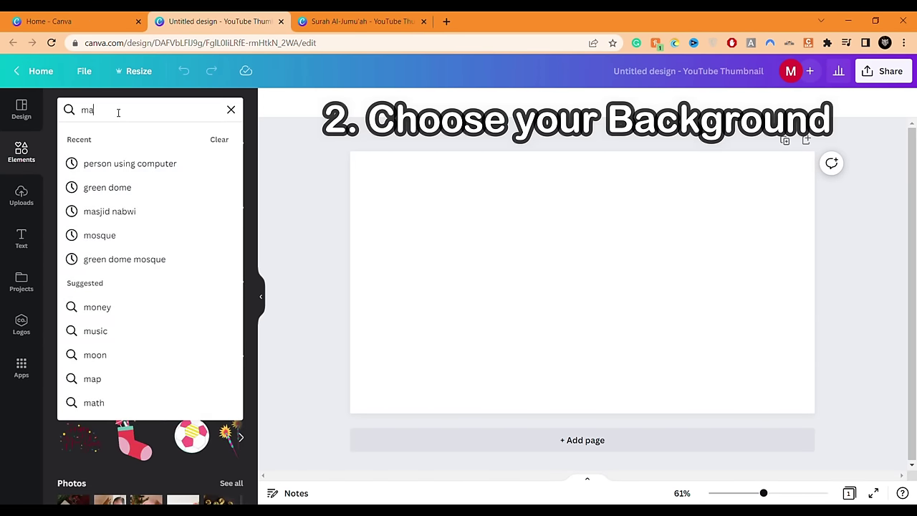
pyautogui.write('sjid')
pyautogui.press('Return')
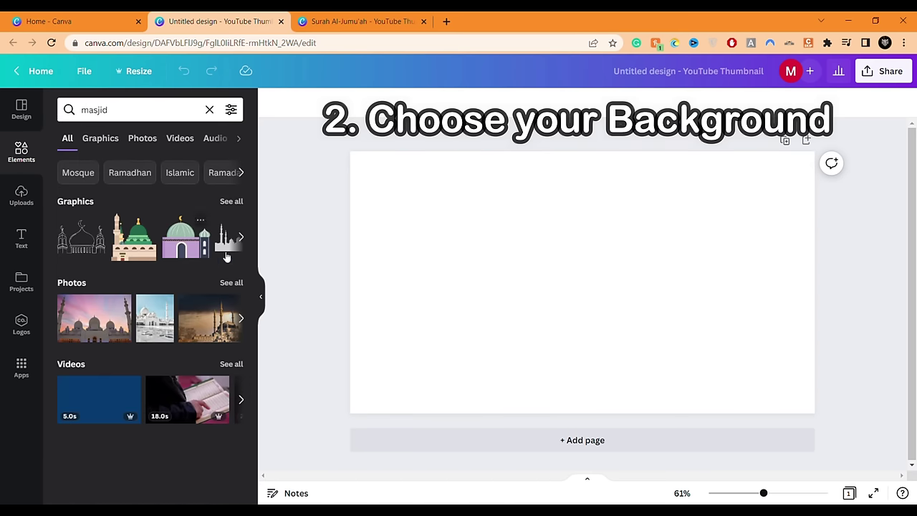
pyautogui.click(209, 319)
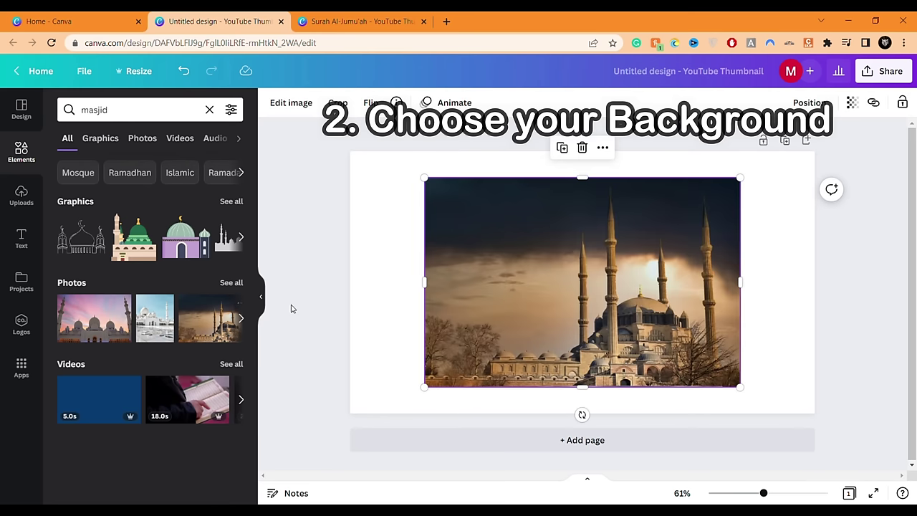
pyautogui.rightClick(491, 282)
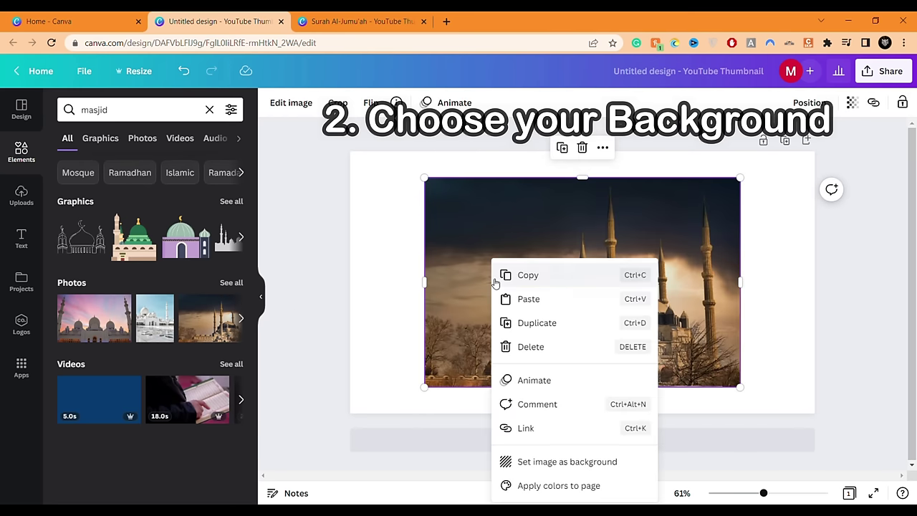
pyautogui.click(534, 463)
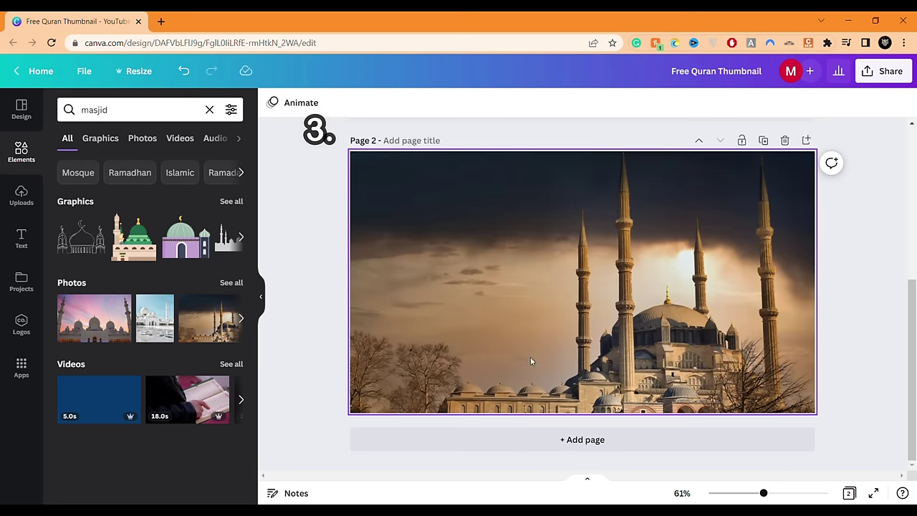
# Lower the mosque background's transparency to 60 to darken it
pyautogui.doubleClick(705, 301)
pyautogui.click(845, 186)
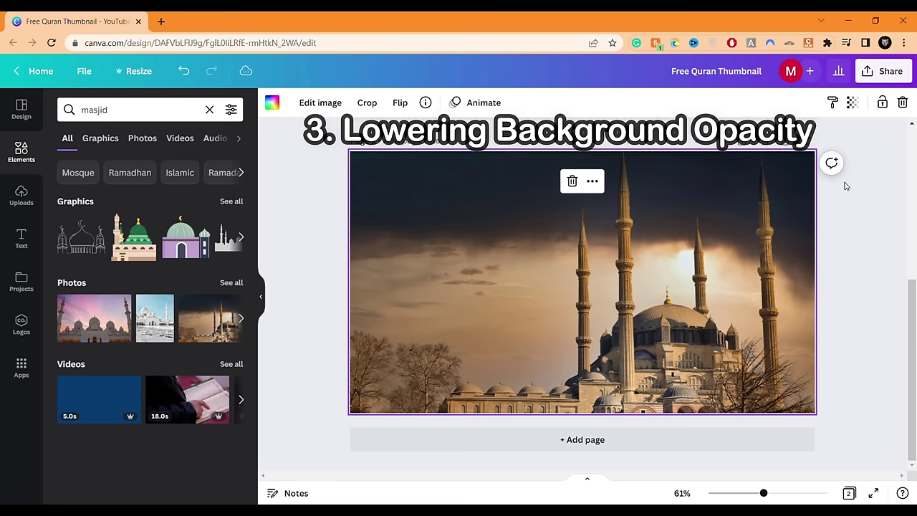
pyautogui.click(852, 106)
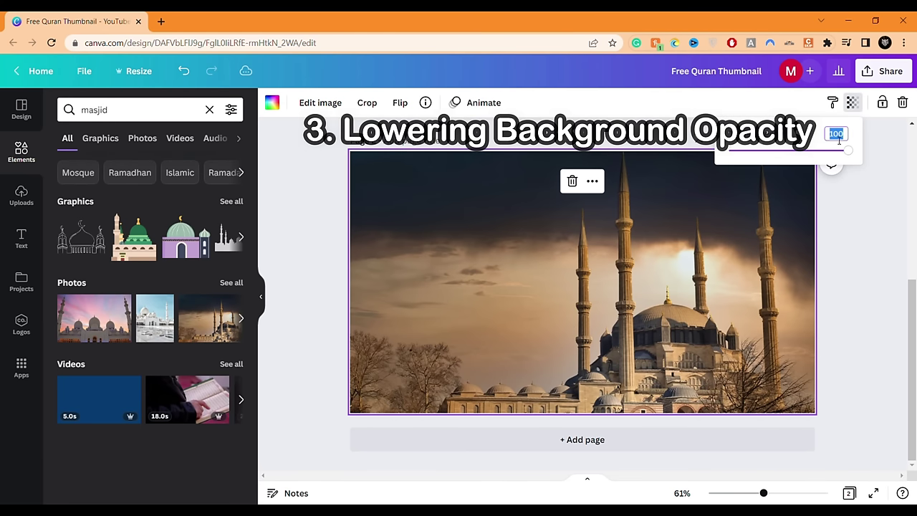
pyautogui.press('Return')
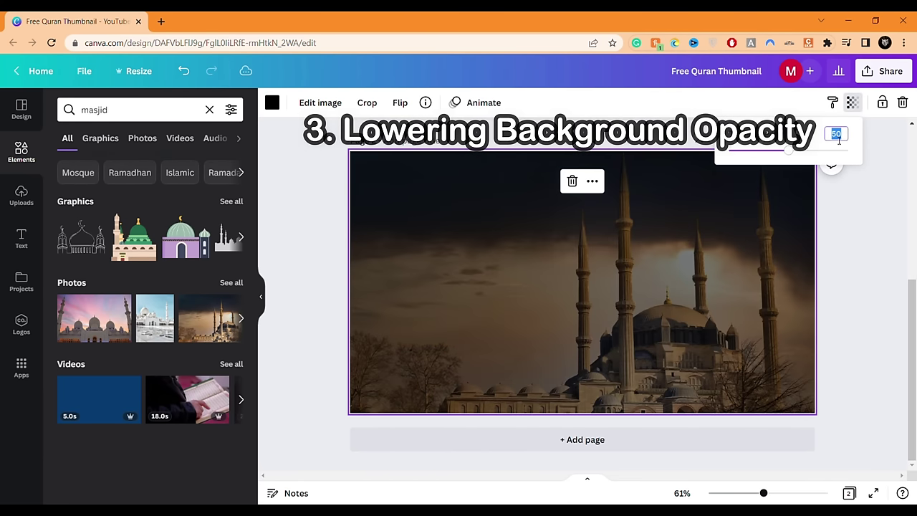
pyautogui.write('0')
pyautogui.press('Return')
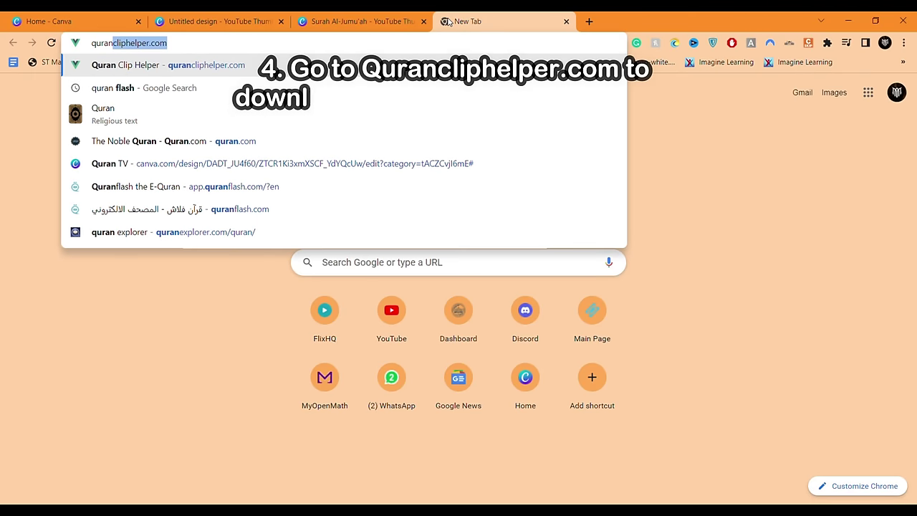
# Open Quran Clip Helper and pick Surah 1, Al-Fatiha, from the surah list
pyautogui.press('Return')
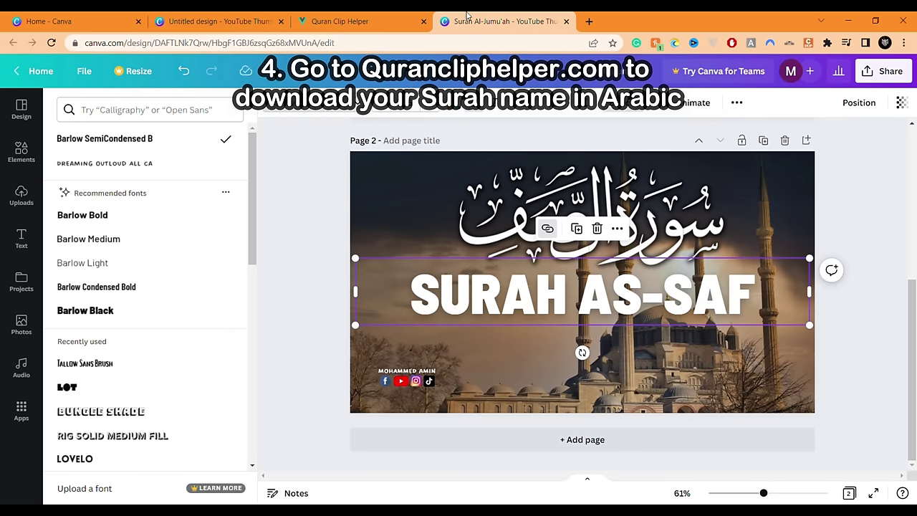
pyautogui.click(413, 16)
pyautogui.scroll(-2, 562, 256)
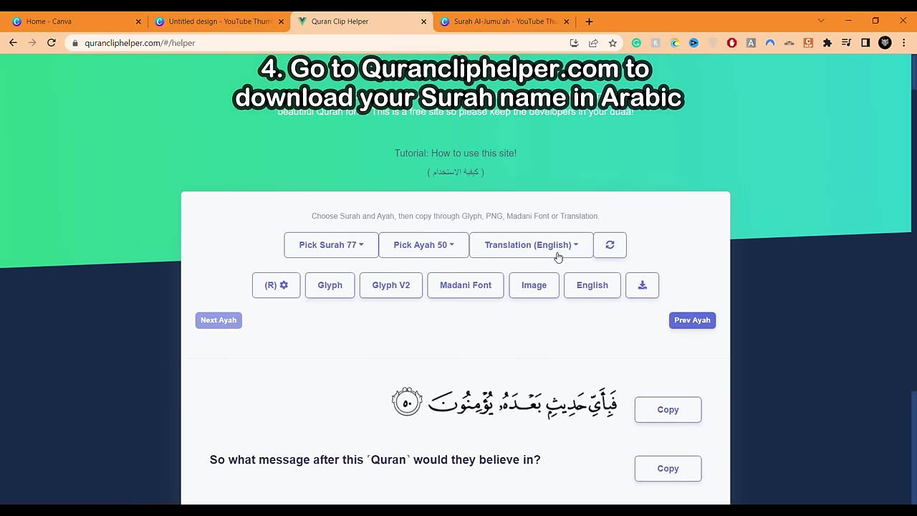
pyautogui.click(356, 247)
pyautogui.click(423, 242)
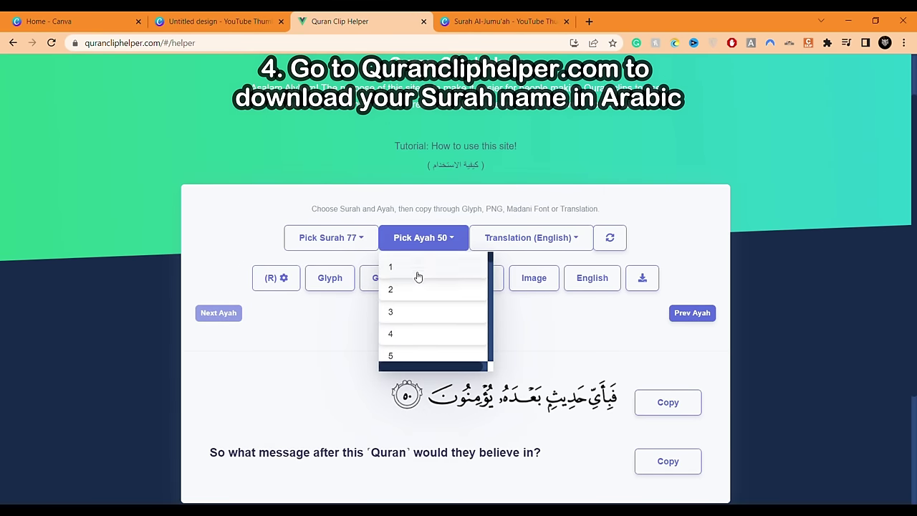
pyautogui.scroll(-2, 418, 277)
pyautogui.click(329, 237)
pyautogui.click(319, 267)
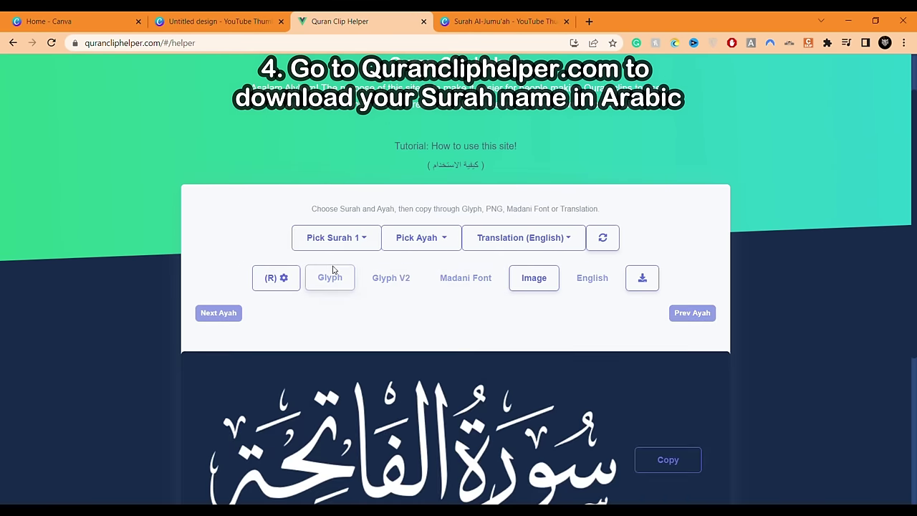
# Download the Al-Fatiha name calligraphy image as a PNG
pyautogui.scroll(-1, 470, 337)
pyautogui.scroll(-1, 470, 348)
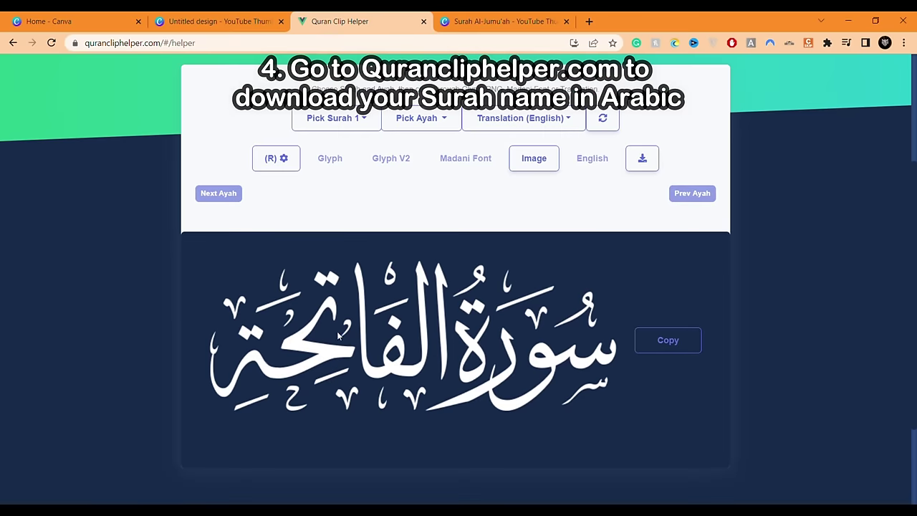
pyautogui.click(642, 158)
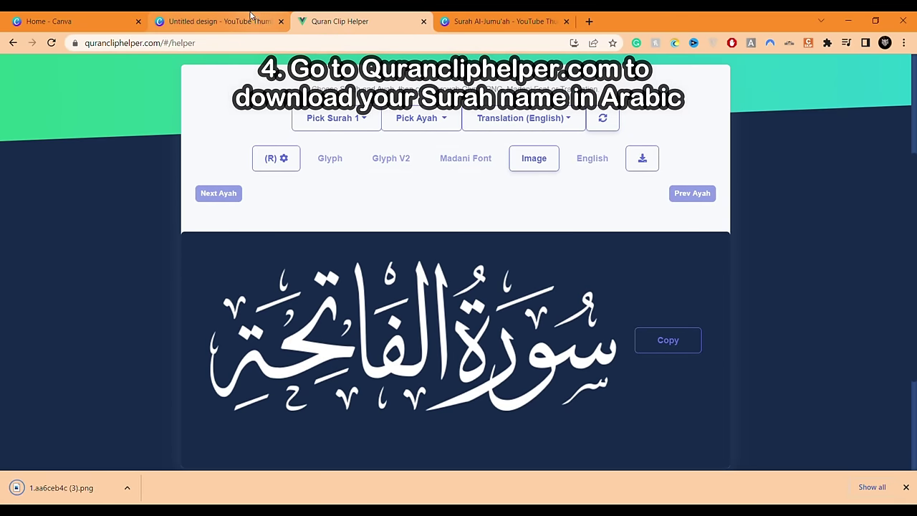
pyautogui.click(250, 21)
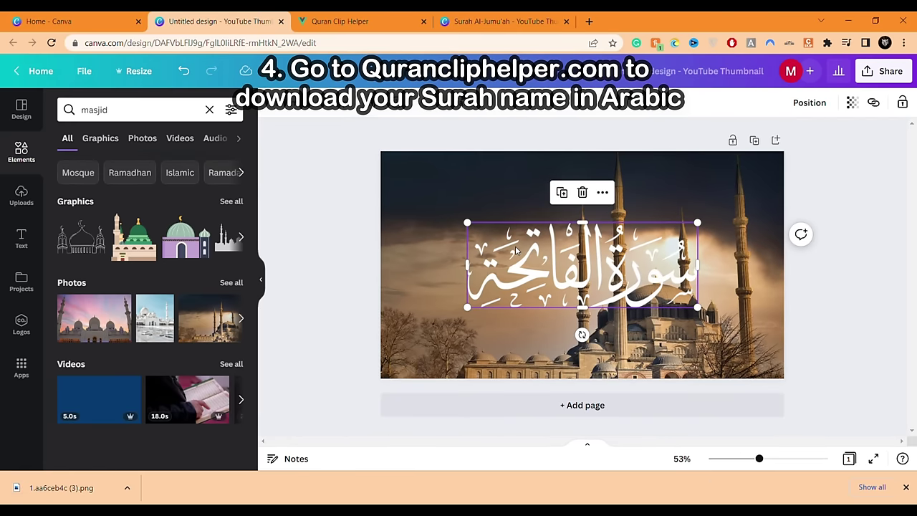
# Replace the old Arabic image with the downloaded calligraphy near the page top
pyautogui.press('Delete')
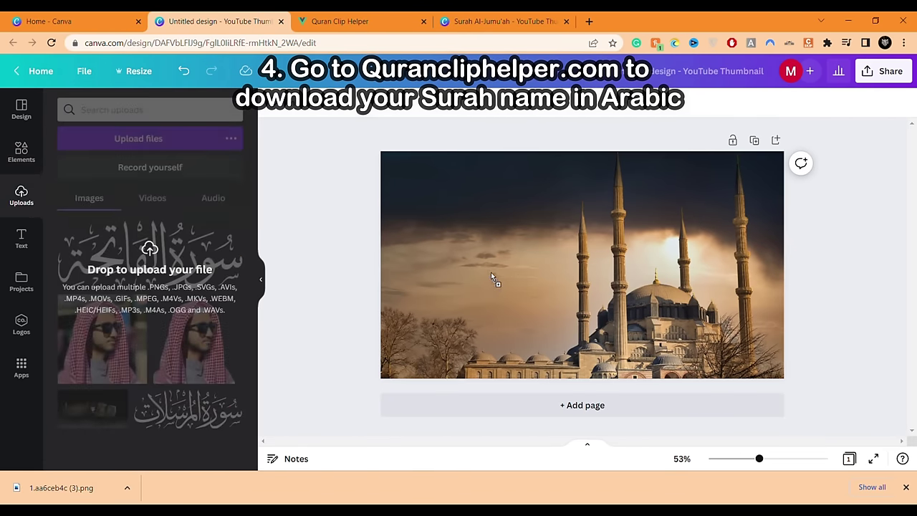
pyautogui.moveTo(210, 459); pyautogui.dragTo(505, 257)
pyautogui.moveTo(587, 246); pyautogui.dragTo(585, 222)
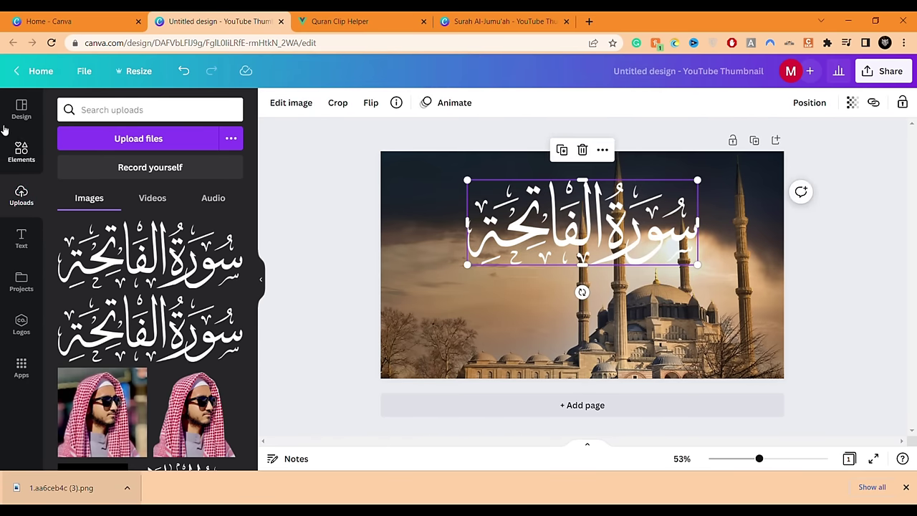
pyautogui.click(23, 109)
# Give the calligraphy a Glow shadow effect
pyautogui.click(292, 102)
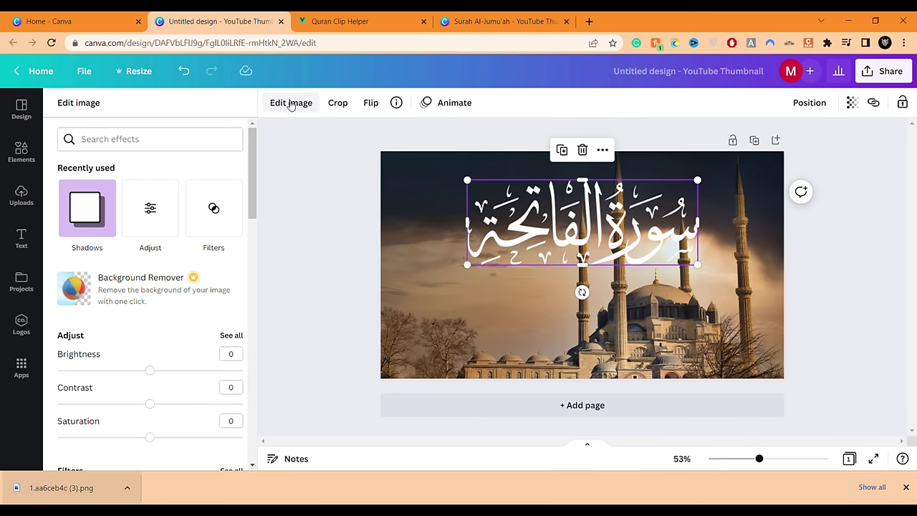
pyautogui.click(101, 208)
pyautogui.click(158, 177)
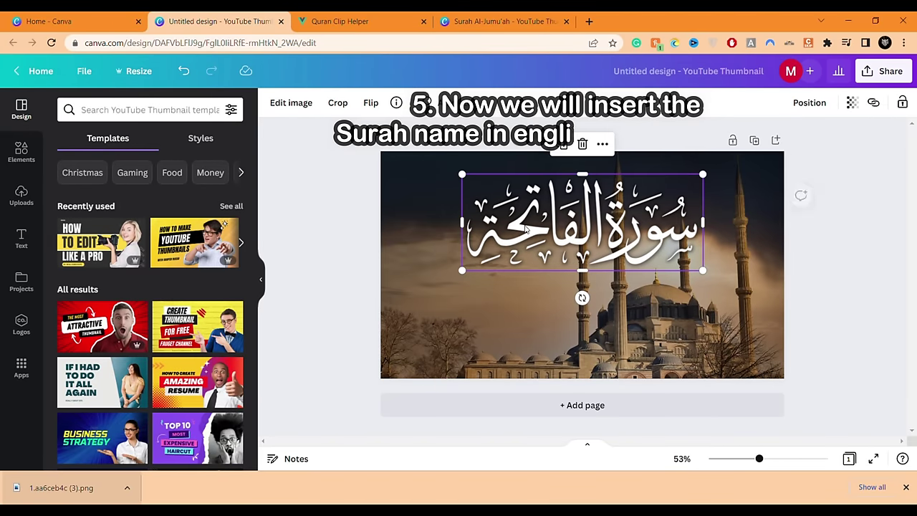
# Add a heading text box just below the Arabic calligraphy
pyautogui.click(616, 334)
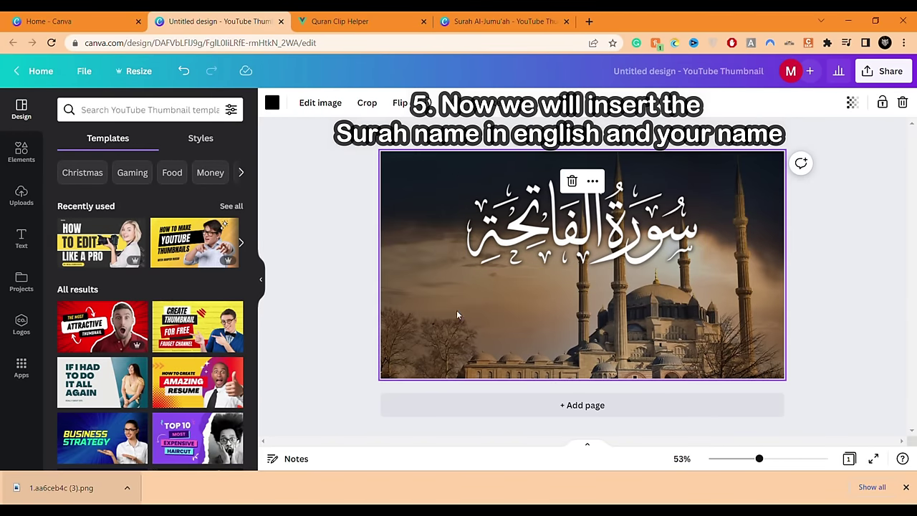
pyautogui.click(21, 150)
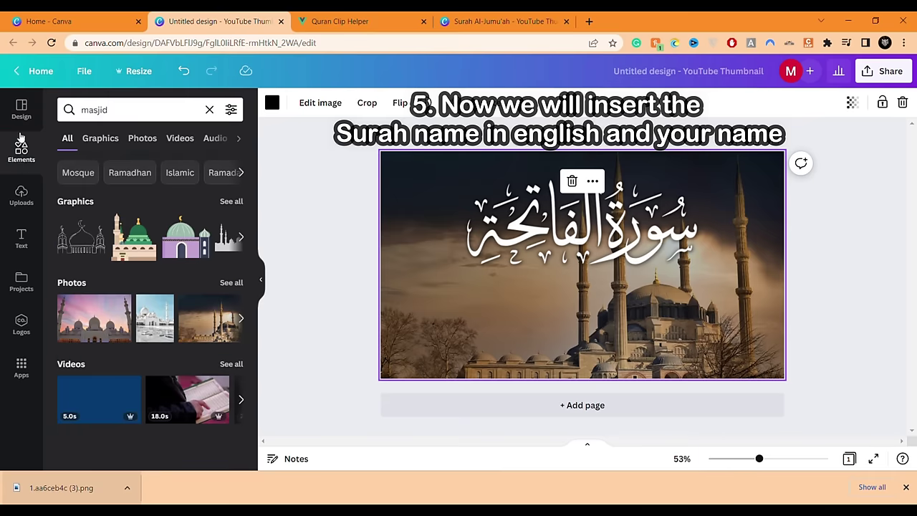
pyautogui.click(21, 116)
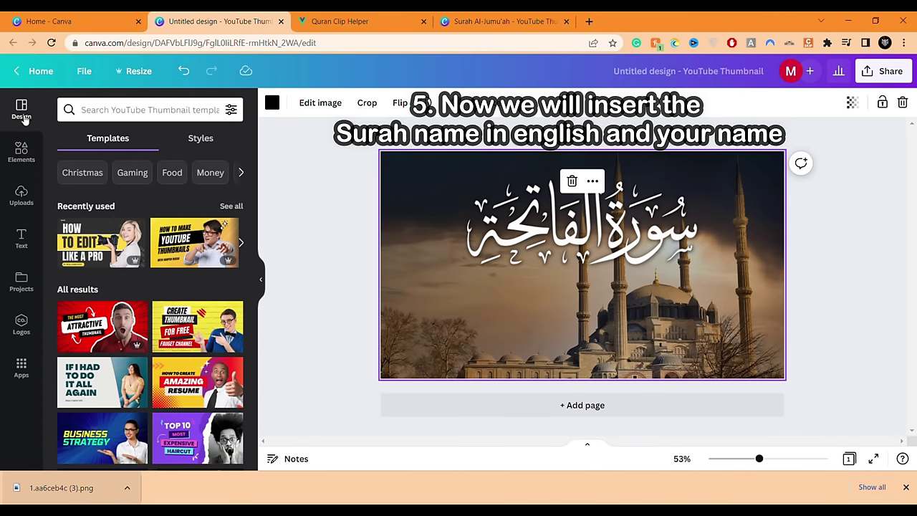
pyautogui.click(21, 240)
pyautogui.click(103, 203)
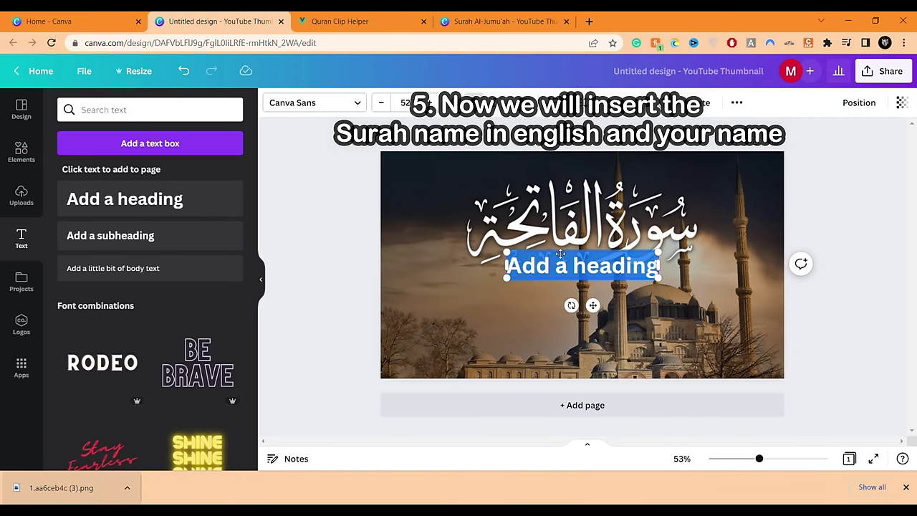
pyautogui.moveTo(567, 255); pyautogui.dragTo(567, 272)
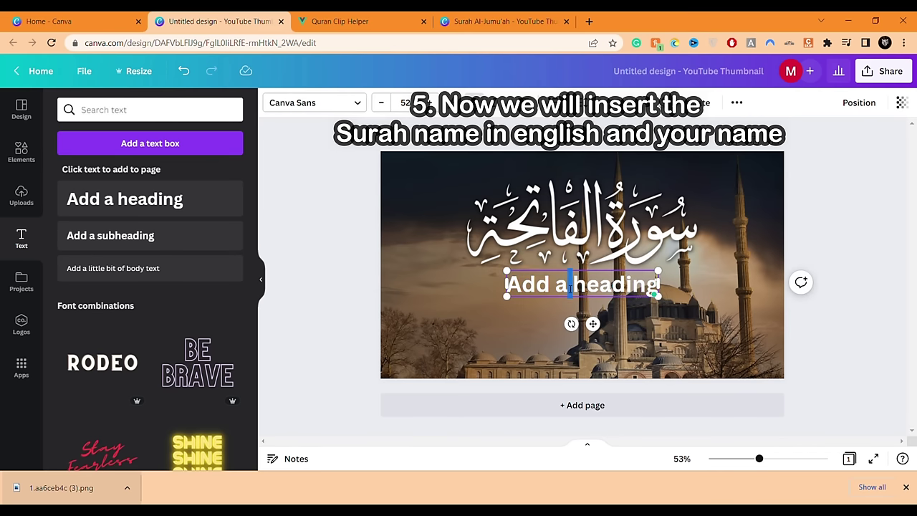
# Change the heading text to 'Surah Fatiha' and nudge it slightly lower
pyautogui.doubleClick(569, 286)
pyautogui.write('Sur')
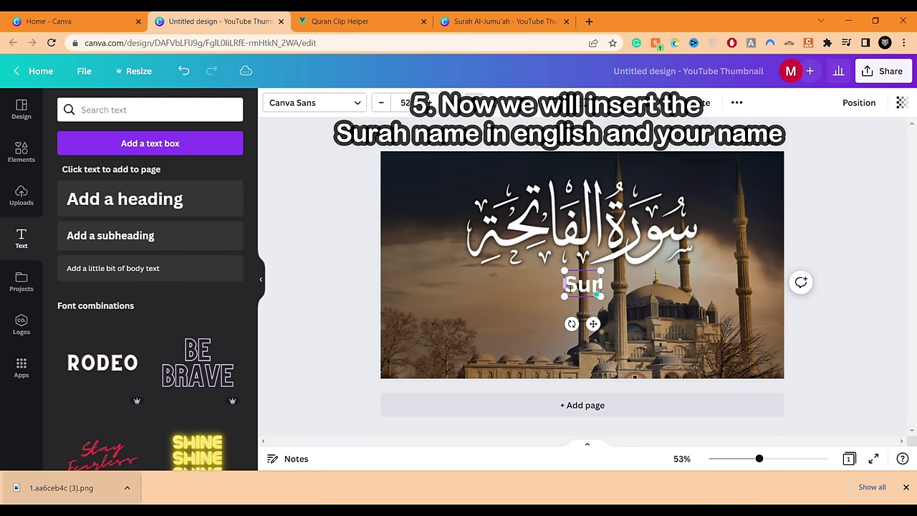
pyautogui.write('ah Fatiha')
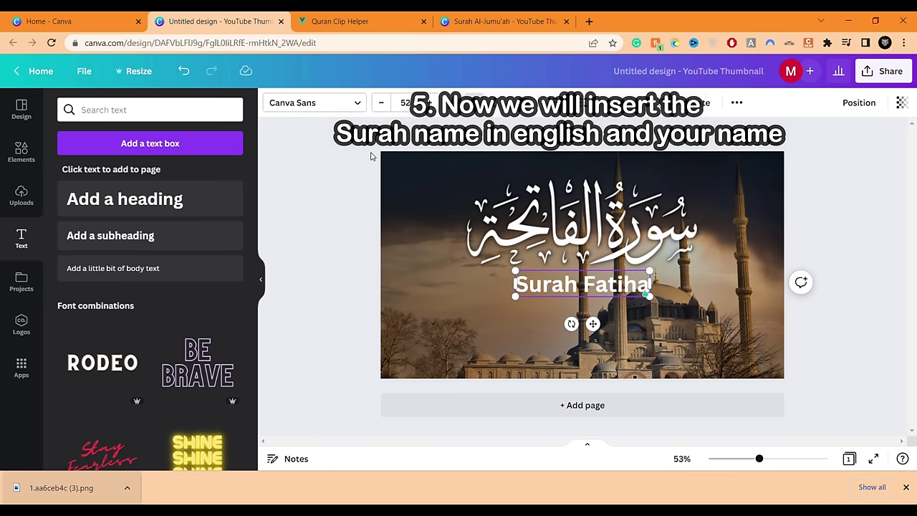
pyautogui.click(471, 14)
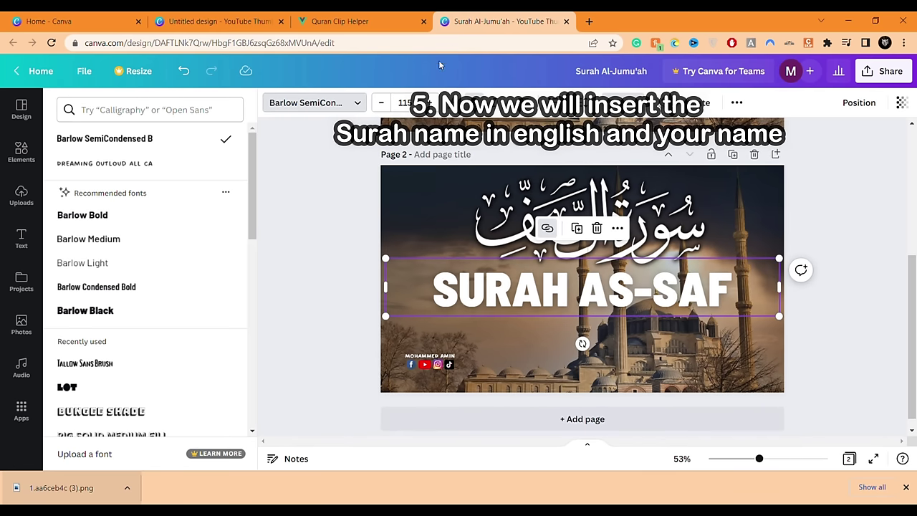
pyautogui.click(242, 18)
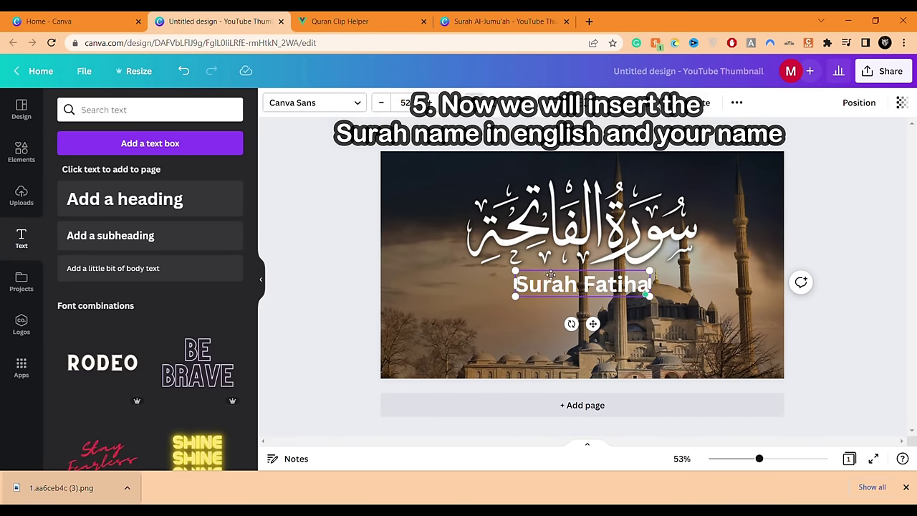
pyautogui.moveTo(550, 274); pyautogui.dragTo(551, 279)
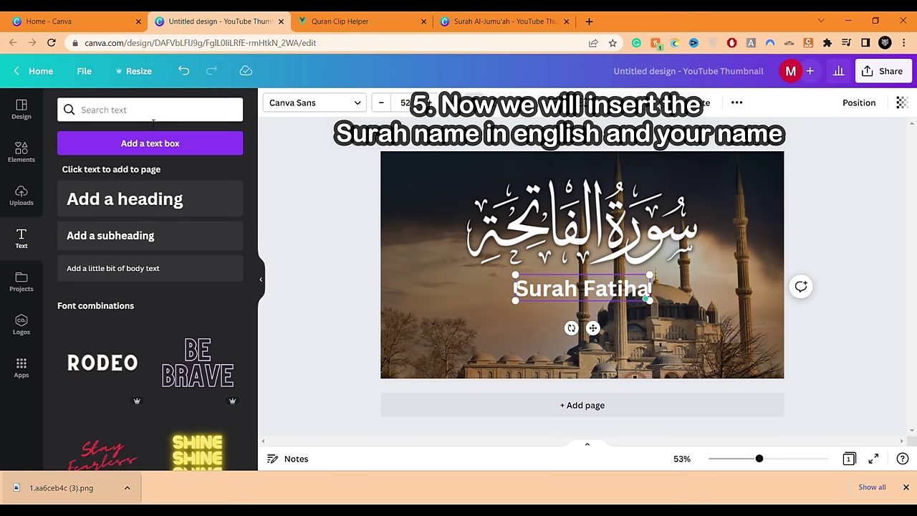
# Set the heading font to Barlow SemiCondensed Bold
pyautogui.click(313, 107)
pyautogui.click(156, 111)
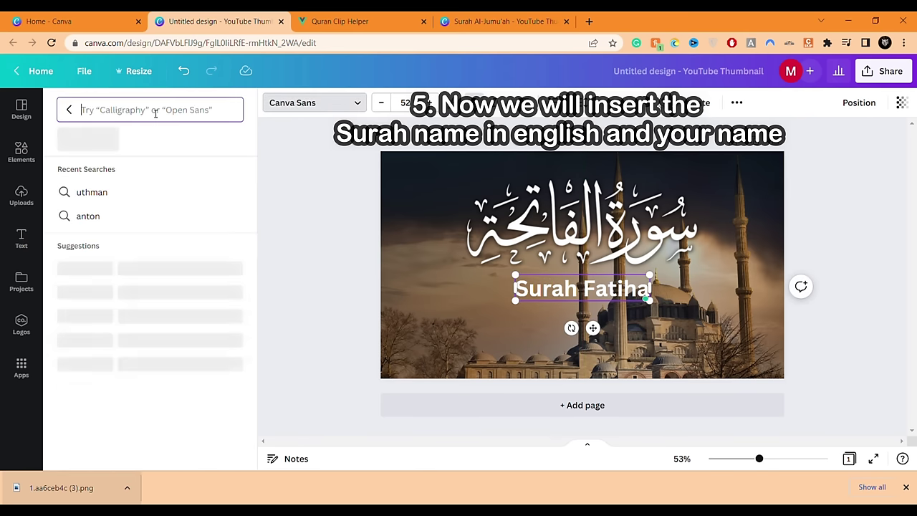
pyautogui.write('barlow')
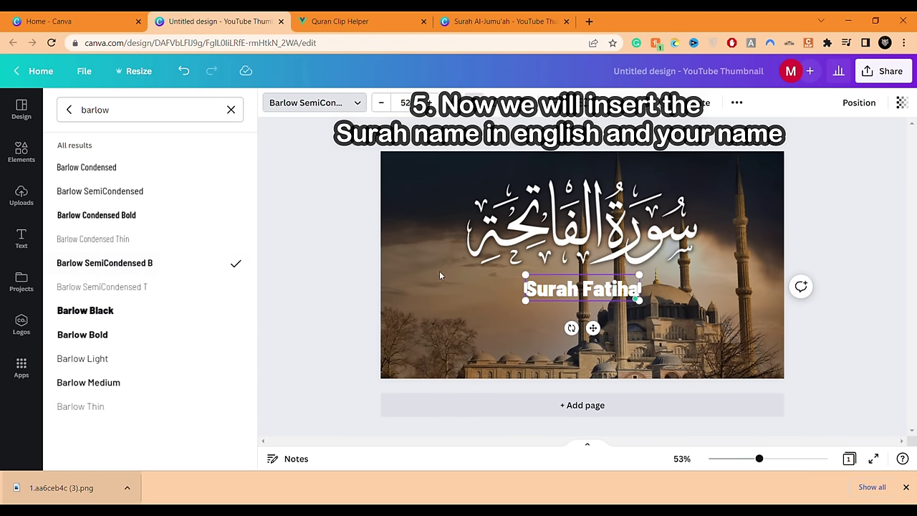
pyautogui.click(474, 15)
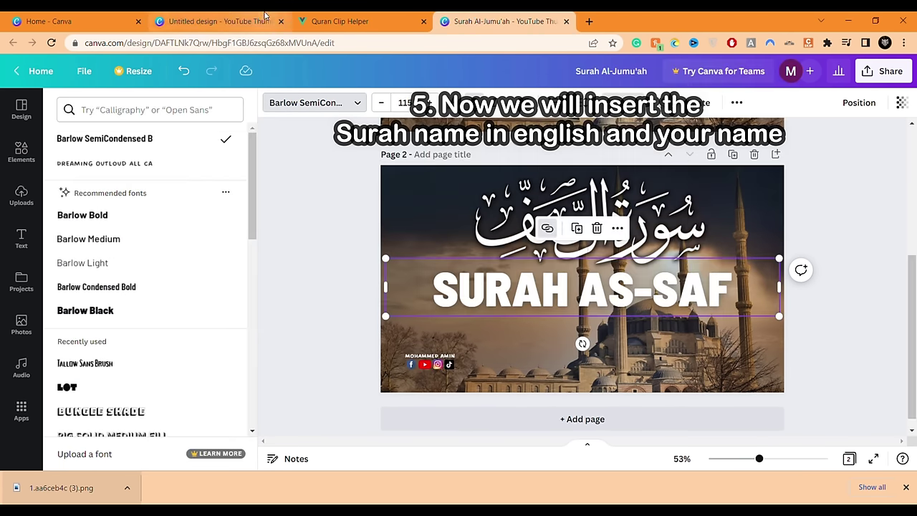
pyautogui.click(215, 21)
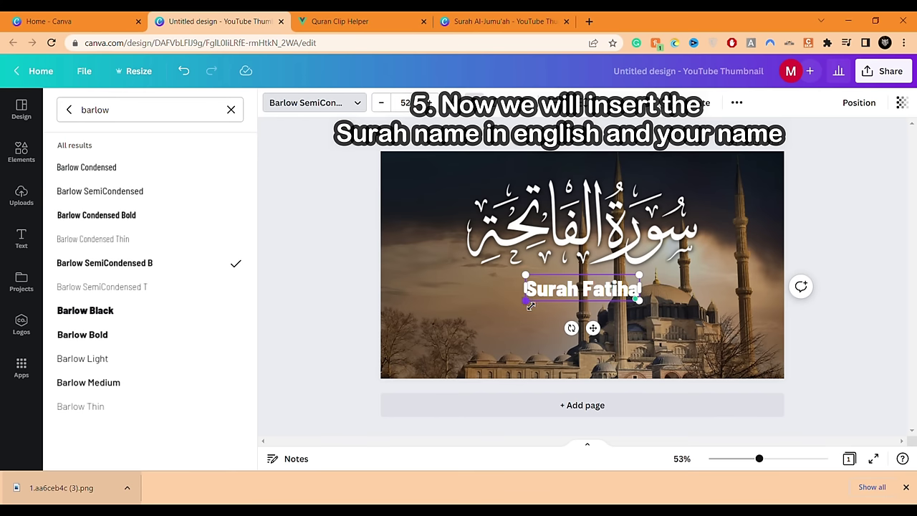
# Enlarge the heading to double size and centre it horizontally
pyautogui.moveTo(532, 306); pyautogui.dragTo(412, 330)
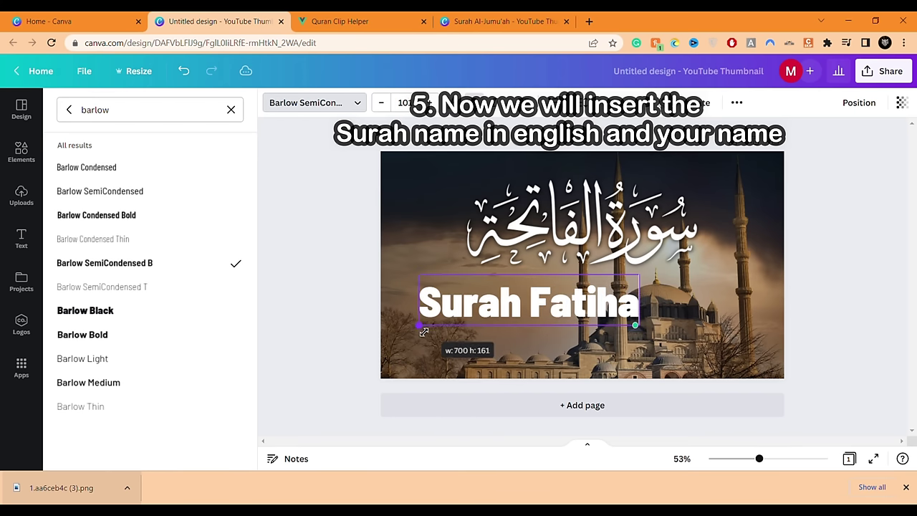
pyautogui.moveTo(528, 276); pyautogui.dragTo(589, 265)
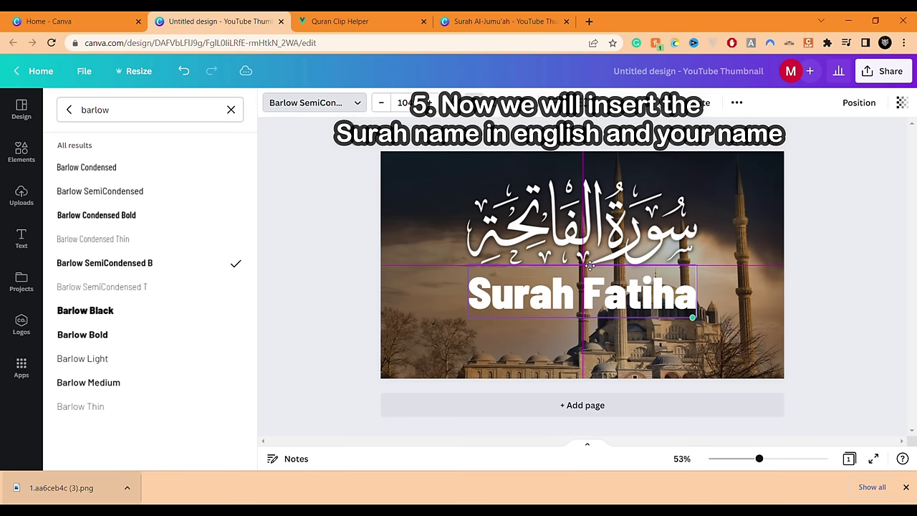
pyautogui.click(686, 249)
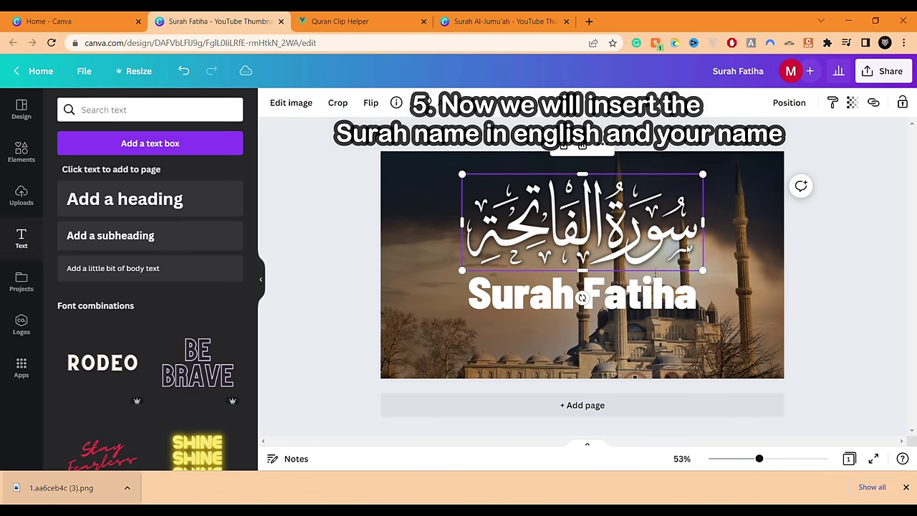
# Shrink the Arabic calligraphy and recentre it at the top of the page
pyautogui.moveTo(712, 274); pyautogui.dragTo(747, 287)
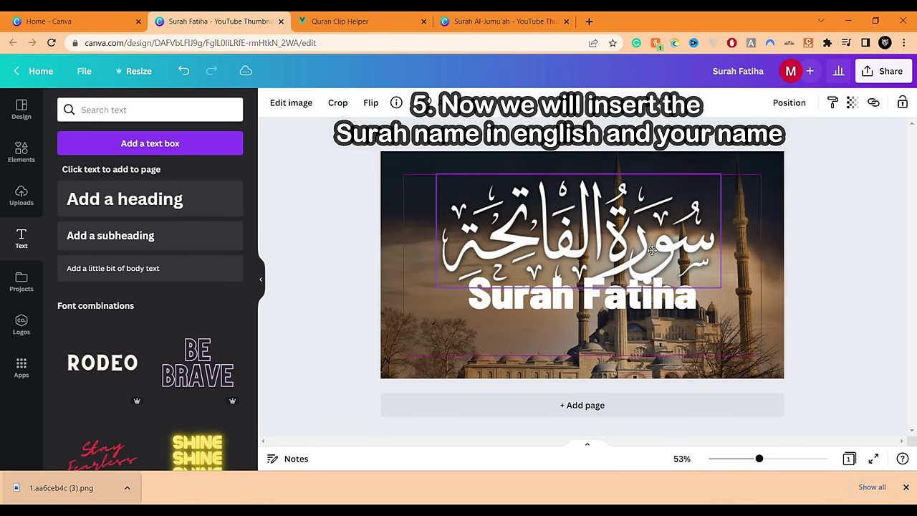
pyautogui.moveTo(678, 250); pyautogui.dragTo(657, 248)
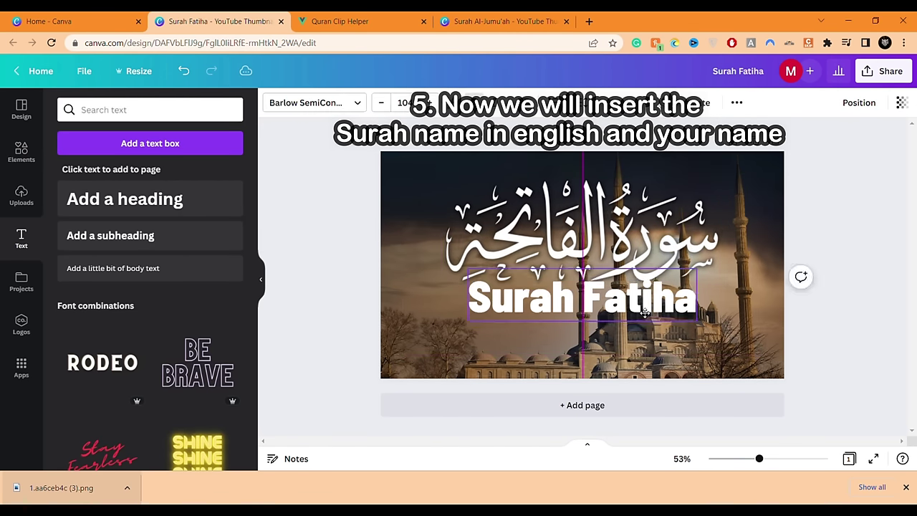
pyautogui.moveTo(652, 295); pyautogui.dragTo(643, 315)
pyautogui.click(521, 311)
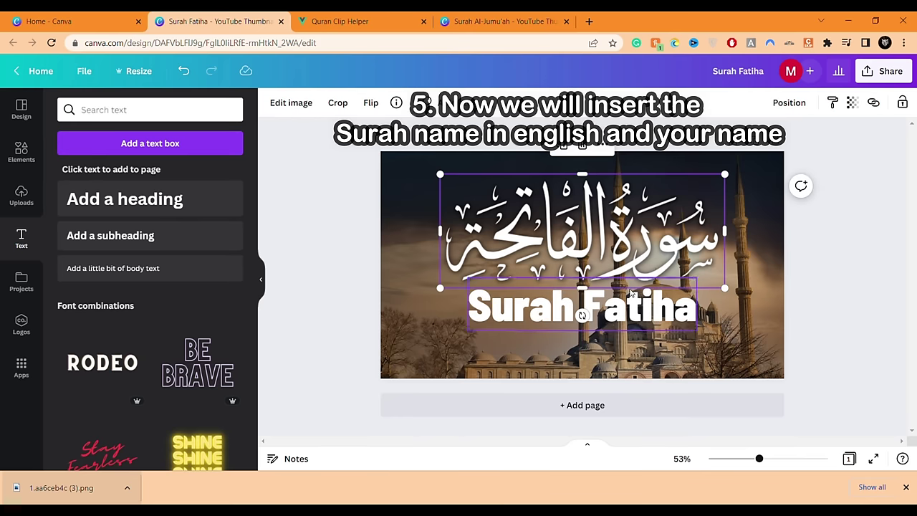
pyautogui.click(623, 310)
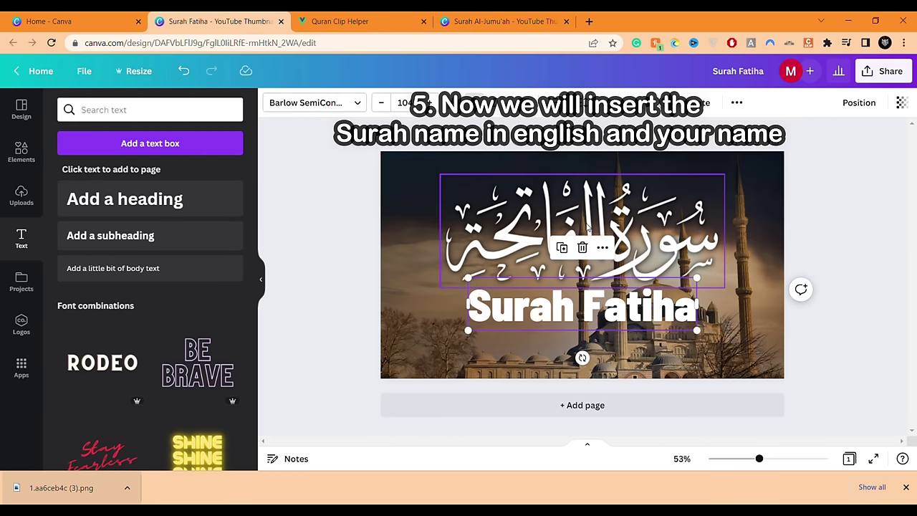
pyautogui.click(587, 227)
pyautogui.moveTo(725, 287); pyautogui.dragTo(633, 251)
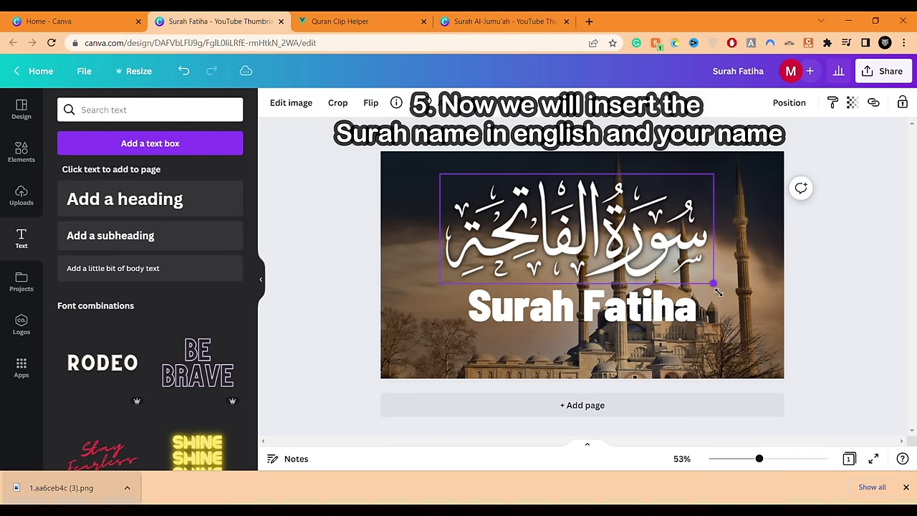
pyautogui.moveTo(548, 220); pyautogui.dragTo(593, 219)
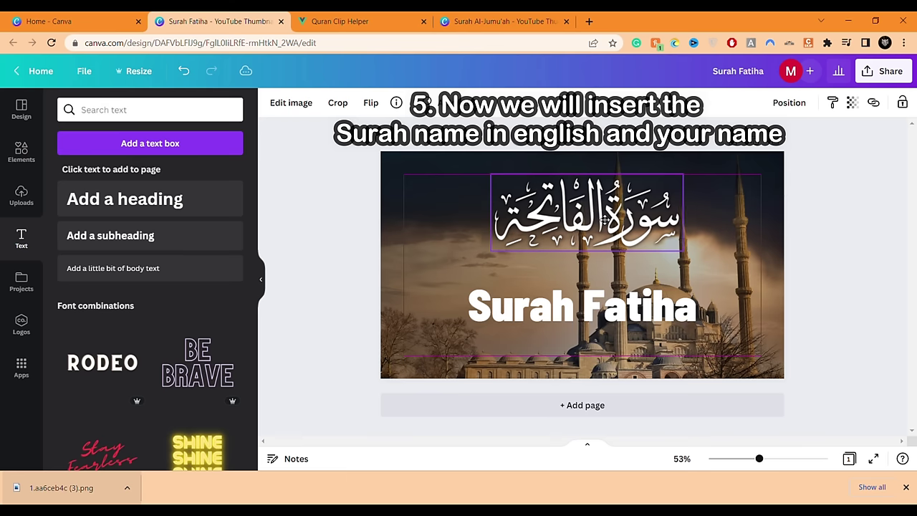
# Move the heading up under the calligraphy, enlarge it to size 120, and recentre both
pyautogui.click(633, 308)
pyautogui.moveTo(632, 308); pyautogui.dragTo(632, 282)
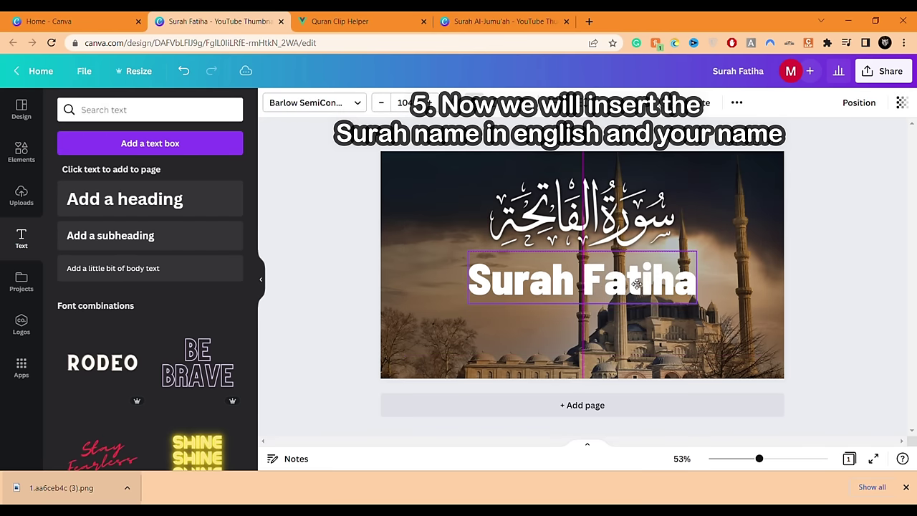
pyautogui.moveTo(697, 304); pyautogui.dragTo(732, 324)
pyautogui.moveTo(602, 283); pyautogui.dragTo(581, 283)
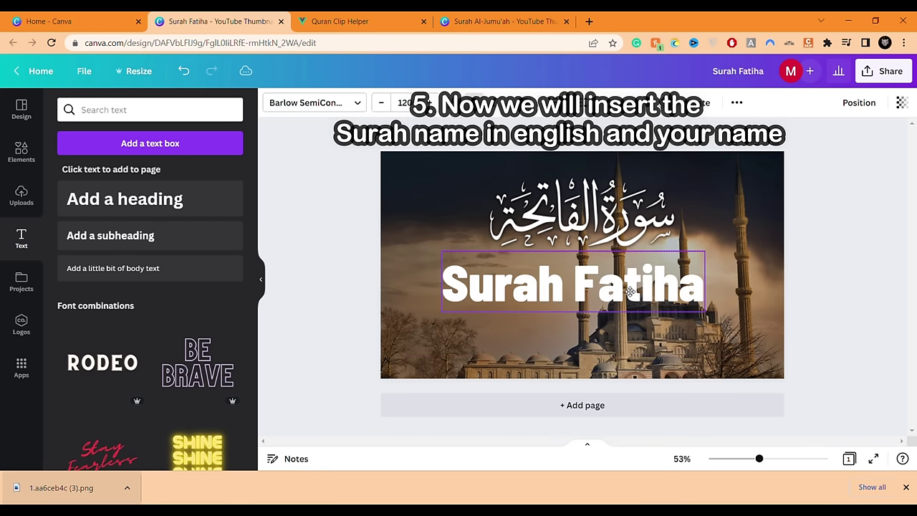
pyautogui.click(634, 212)
pyautogui.moveTo(487, 174); pyautogui.dragTo(480, 171)
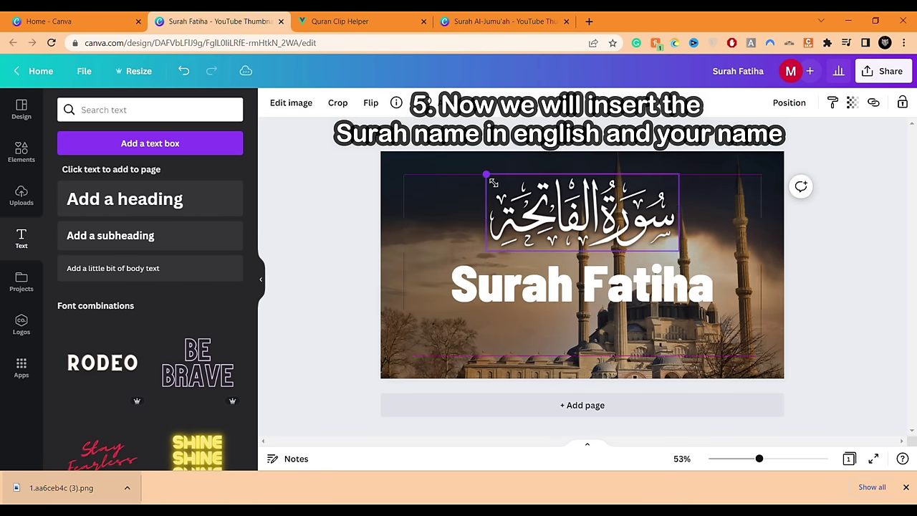
pyautogui.moveTo(564, 217)
pyautogui.mouseDown()
pyautogui.moveTo(577, 220)
pyautogui.moveTo(568, 224)
pyautogui.mouseUp()
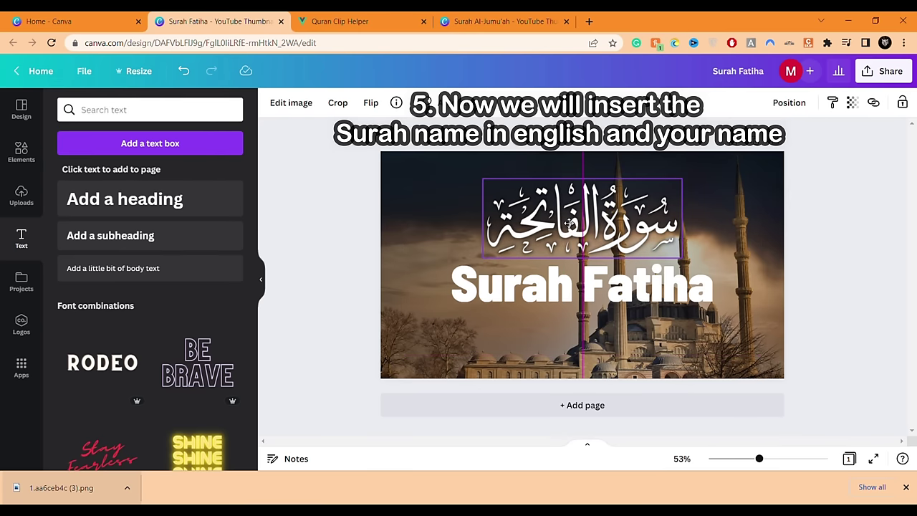
pyautogui.click(16, 117)
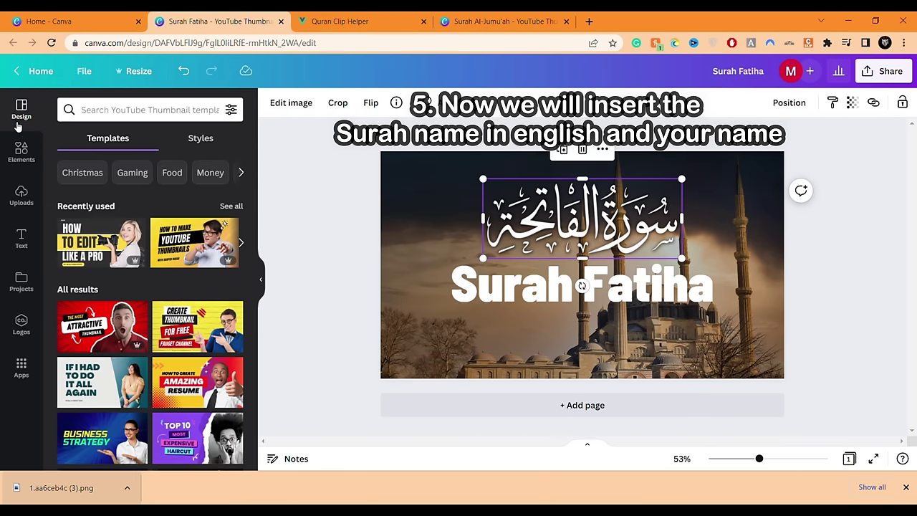
# Add a subheading text box from the Text panel
pyautogui.click(23, 165)
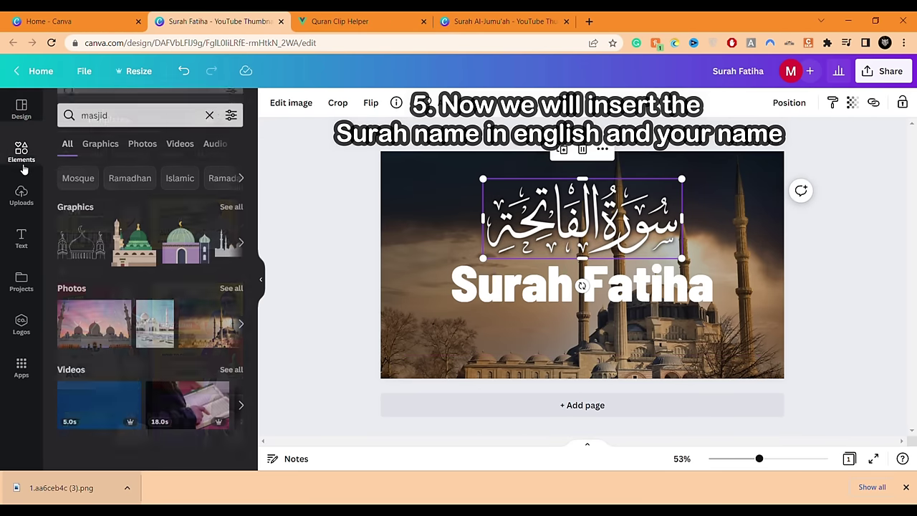
pyautogui.click(21, 197)
pyautogui.click(21, 152)
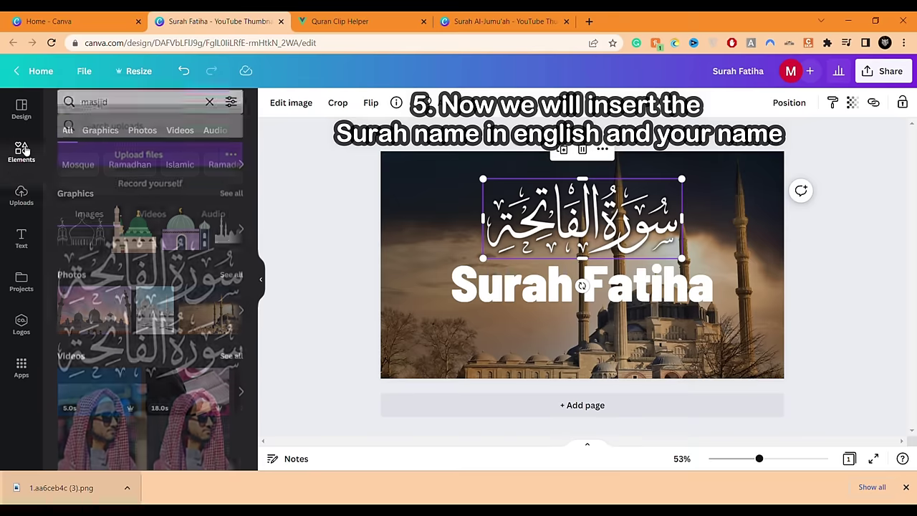
pyautogui.click(22, 109)
pyautogui.click(22, 238)
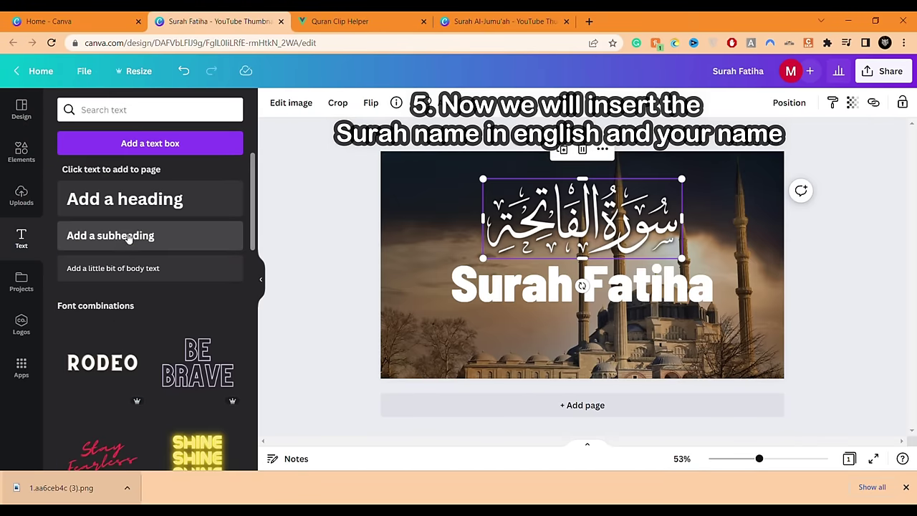
pyautogui.click(136, 235)
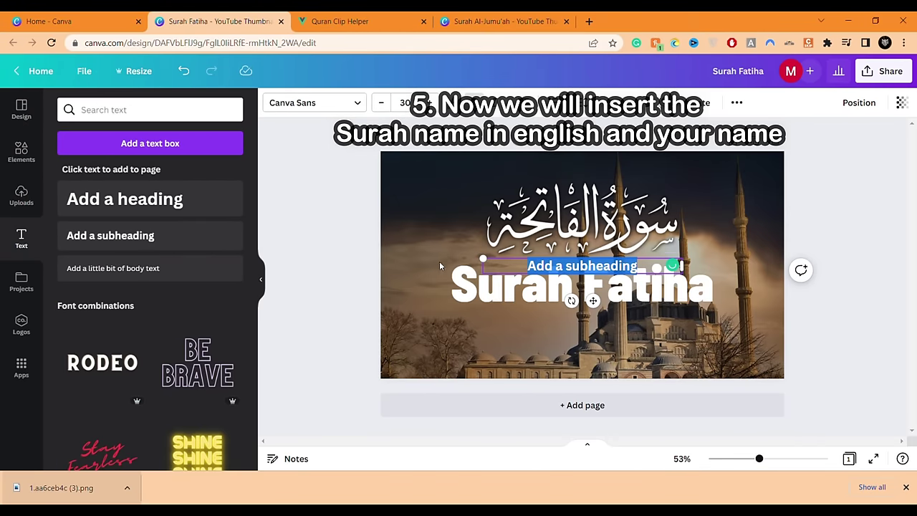
# Place the subheading below the heading, enter the reciter credit line, and centre it
pyautogui.moveTo(562, 263); pyautogui.dragTo(564, 314)
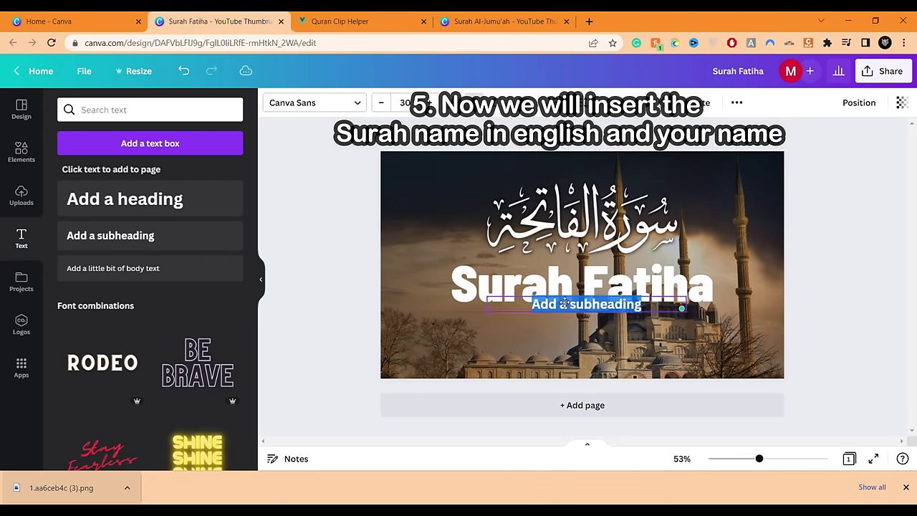
pyautogui.write('Reciter Mo')
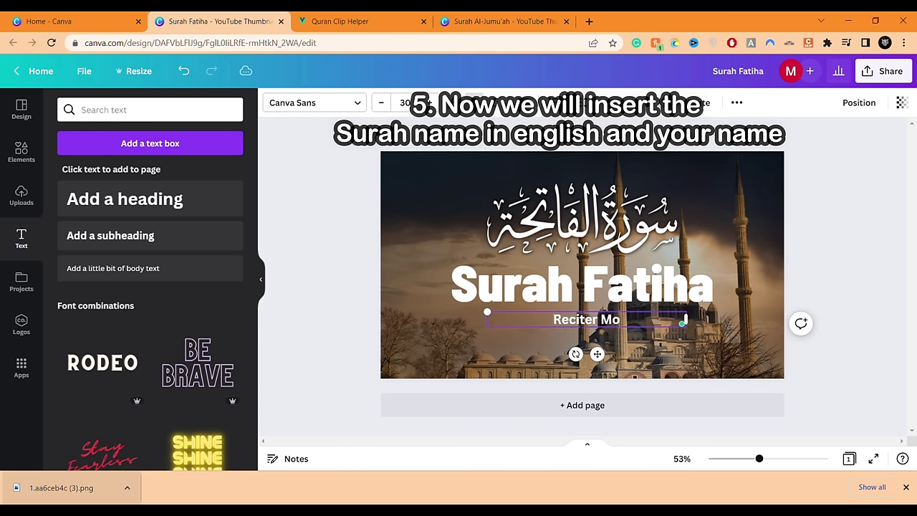
pyautogui.write('hammed Amin')
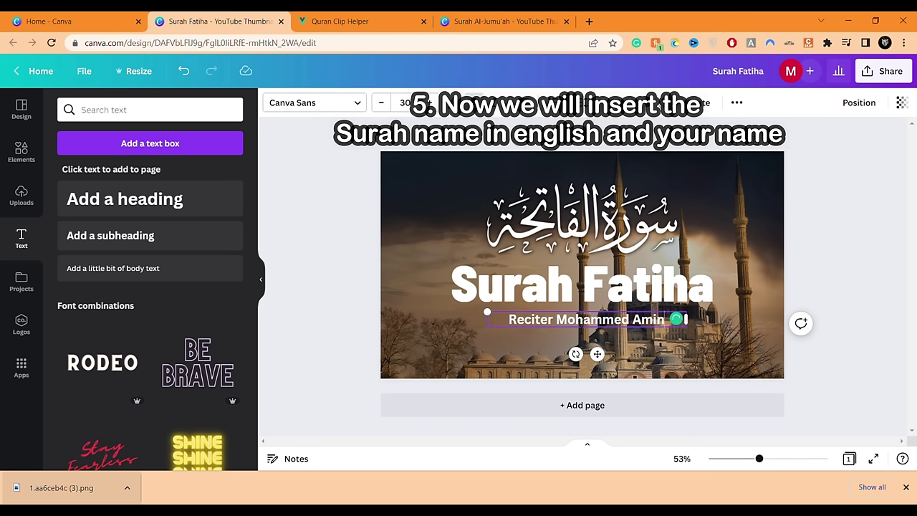
pyautogui.moveTo(621, 315); pyautogui.dragTo(614, 318)
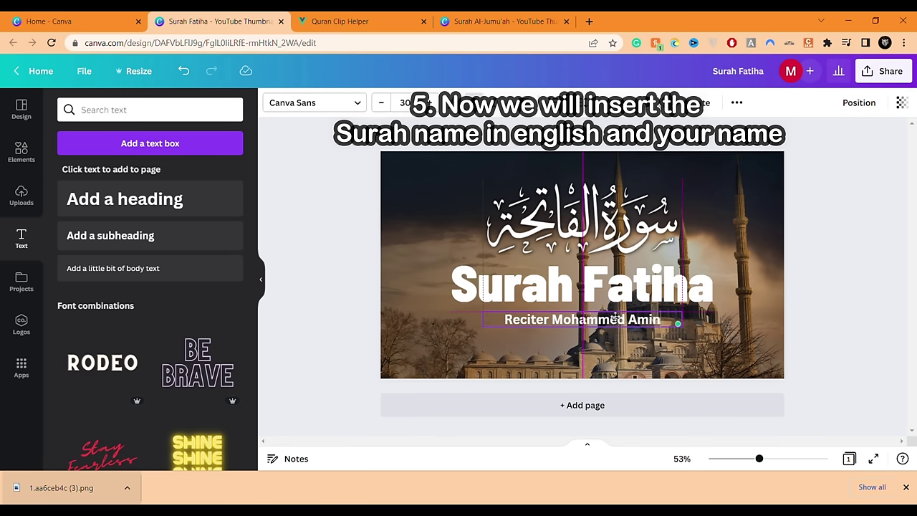
pyautogui.doubleClick(747, 332)
# Set the mosque background photo's transparency to 50
pyautogui.click(867, 185)
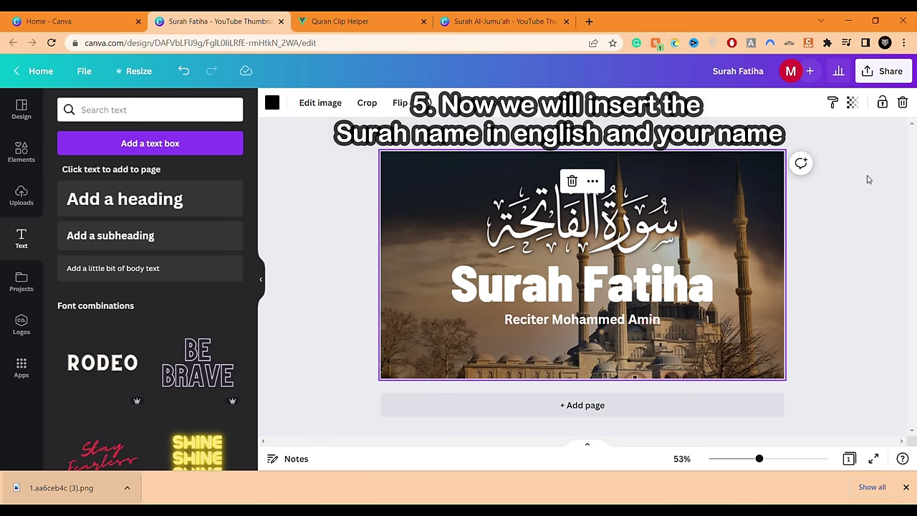
pyautogui.click(852, 103)
pyautogui.write('50')
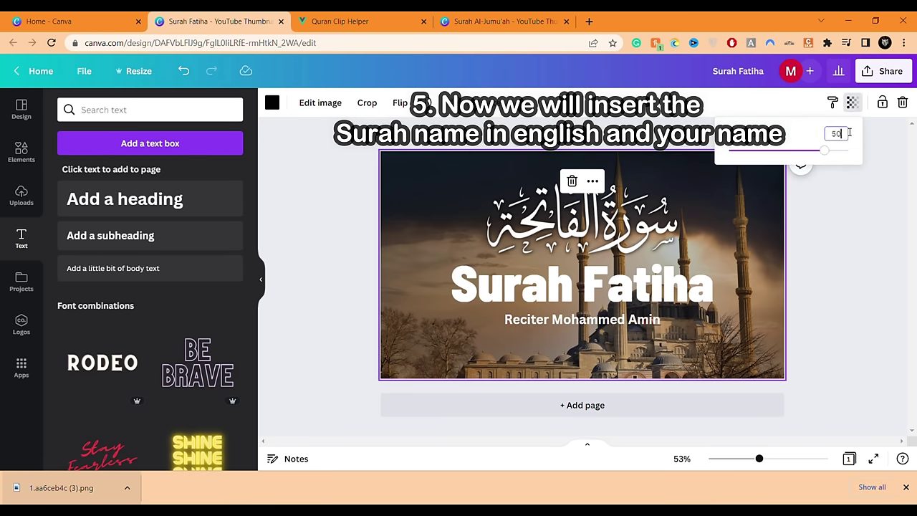
pyautogui.press('Return')
# Nudge the Arabic calligraphy to keep it centred at the top
pyautogui.click(844, 238)
pyautogui.click(663, 227)
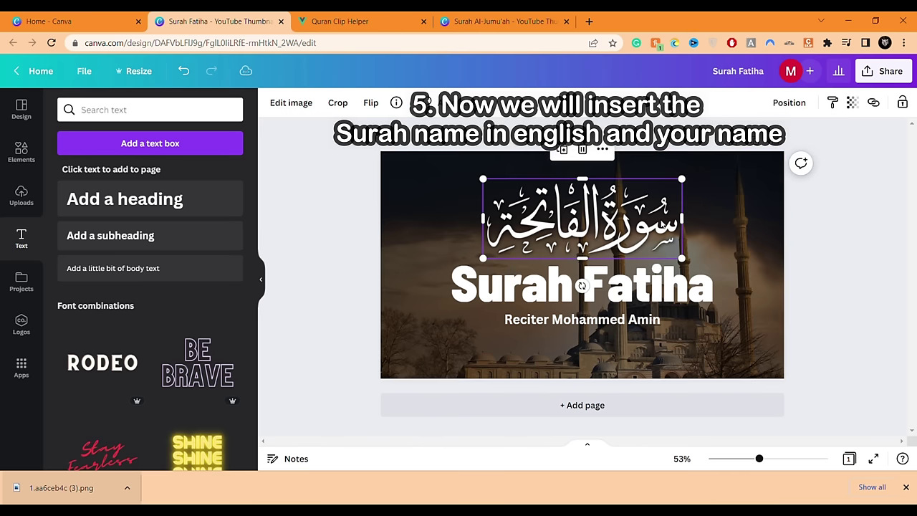
pyautogui.moveTo(663, 226); pyautogui.dragTo(666, 220)
pyautogui.click(844, 292)
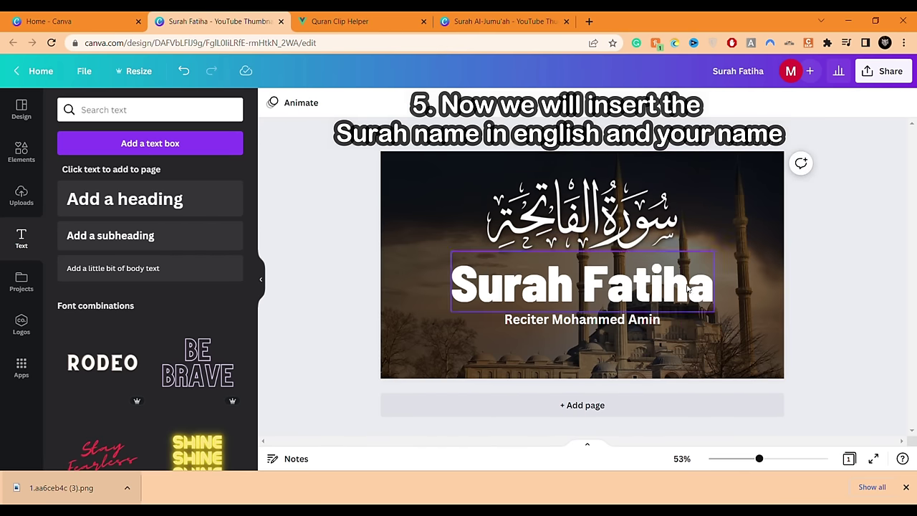
pyautogui.click(21, 109)
pyautogui.click(89, 113)
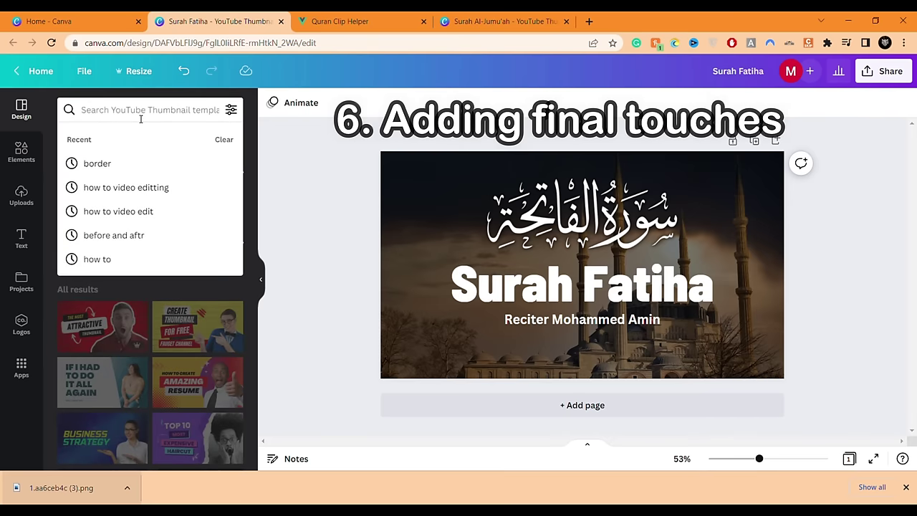
# Search Elements for 'subscribe' and place a small subscribe-with-bell badge bottom-right
pyautogui.write('s')
pyautogui.click(22, 152)
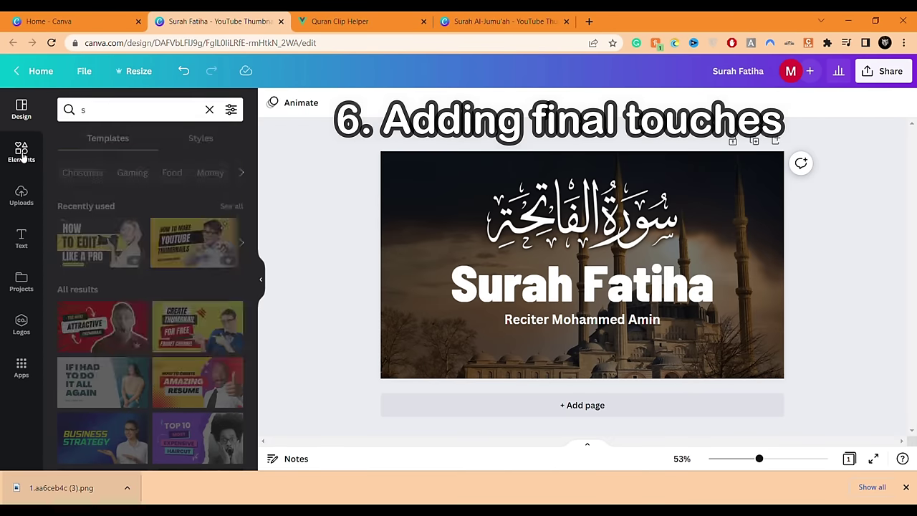
pyautogui.write('masjid')
pyautogui.click(136, 116)
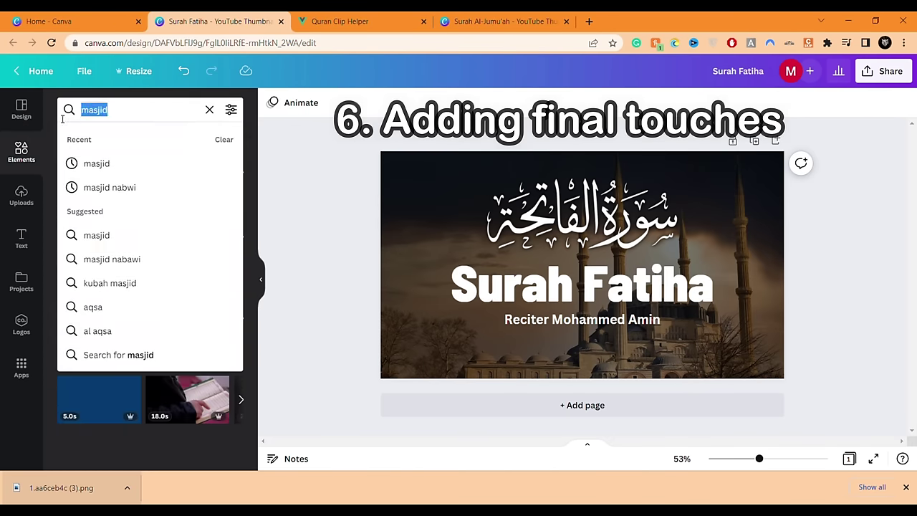
pyautogui.write('subscribe')
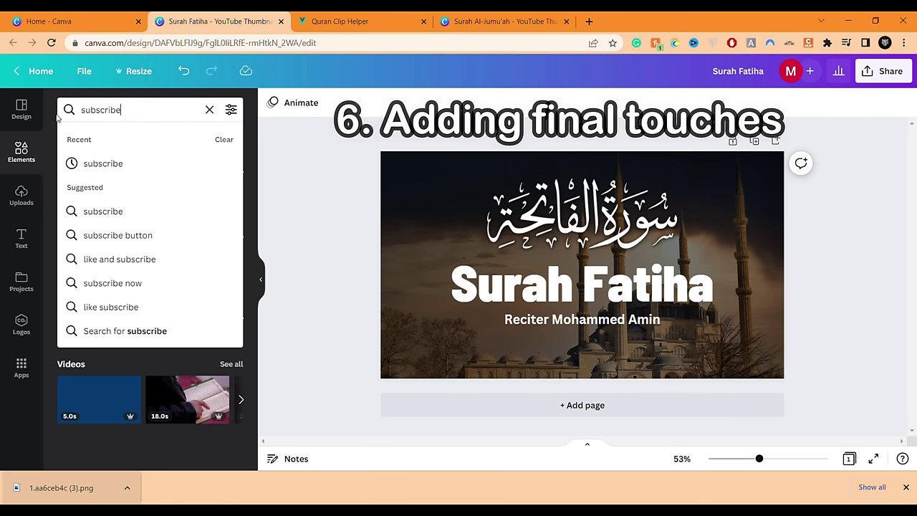
pyautogui.press('Return')
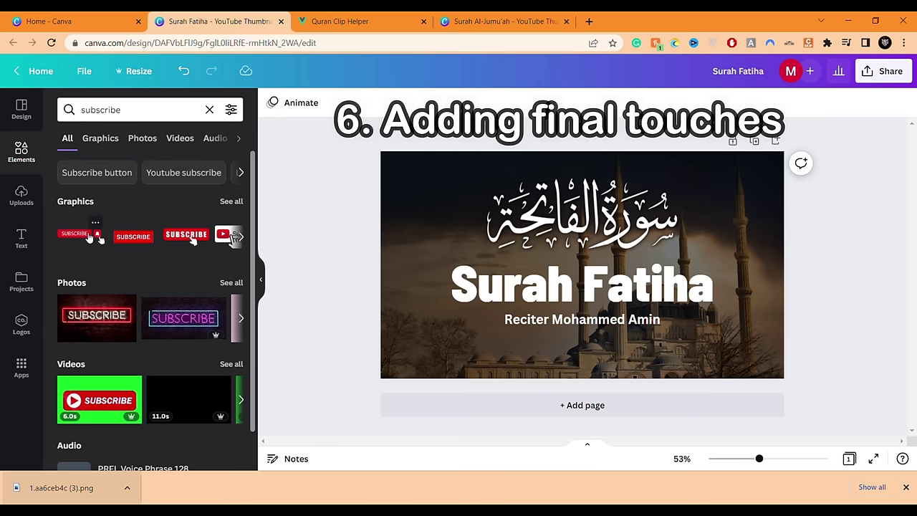
pyautogui.click(91, 237)
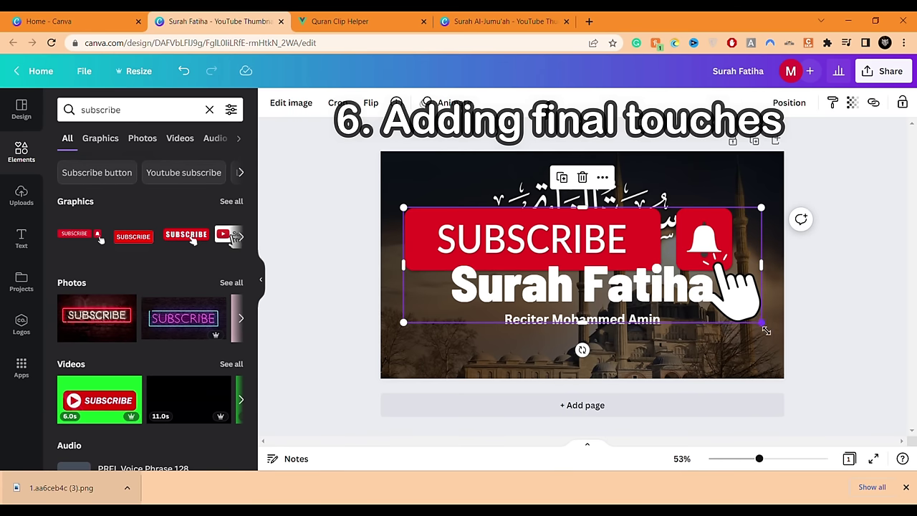
pyautogui.moveTo(764, 326)
pyautogui.mouseDown()
pyautogui.moveTo(468, 239)
pyautogui.moveTo(745, 353)
pyautogui.moveTo(755, 348)
pyautogui.mouseUp()
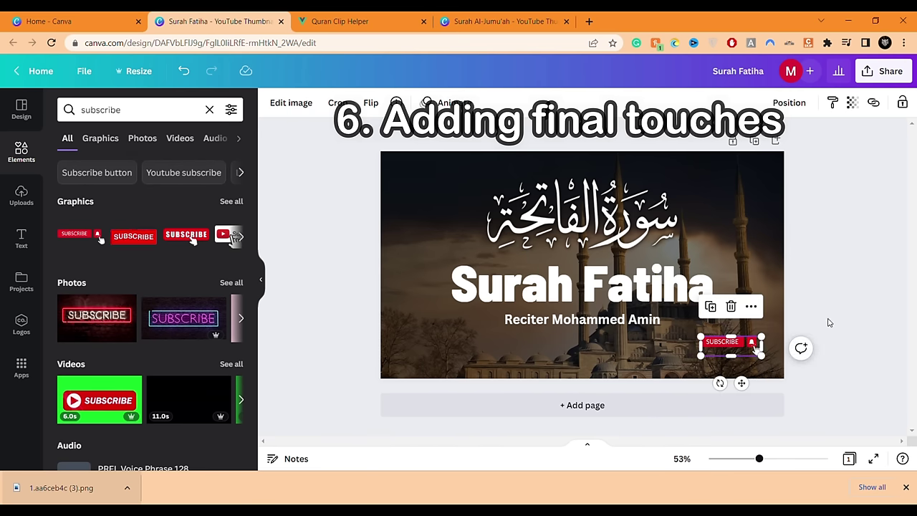
pyautogui.click(803, 320)
# Copy the reciter's name and social icons group from the Surah Al-Jumu'ah design
pyautogui.click(344, 21)
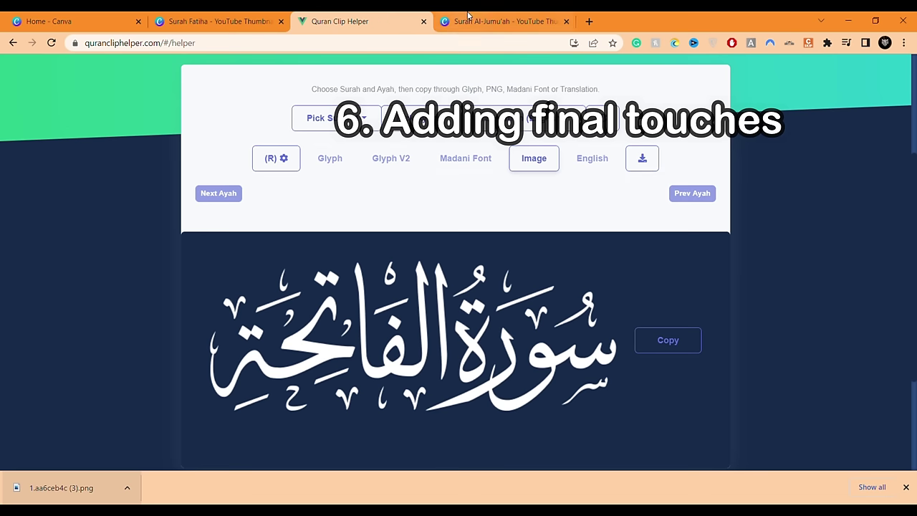
pyautogui.click(467, 21)
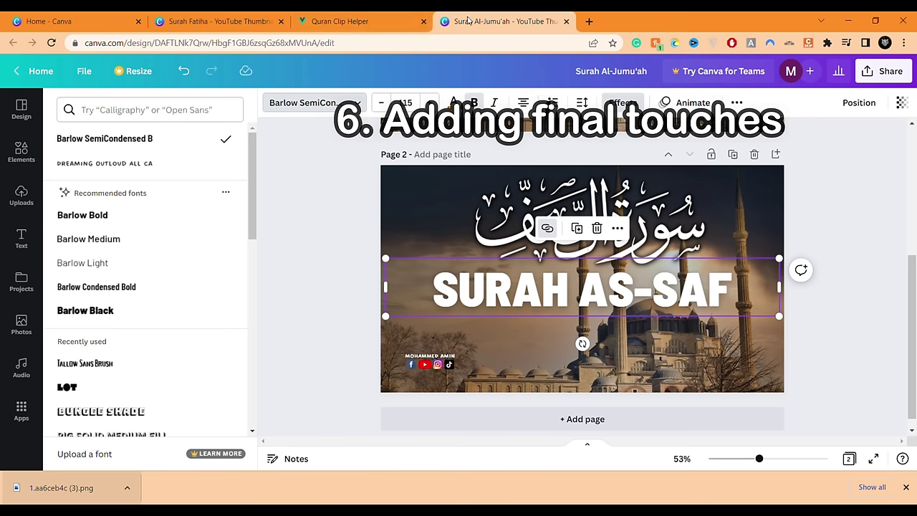
pyautogui.click(402, 358)
# Paste the name-and-social group into the Surah Fatiha thumbnail, shrink it slightly, and place it bottom-left
pyautogui.click(256, 16)
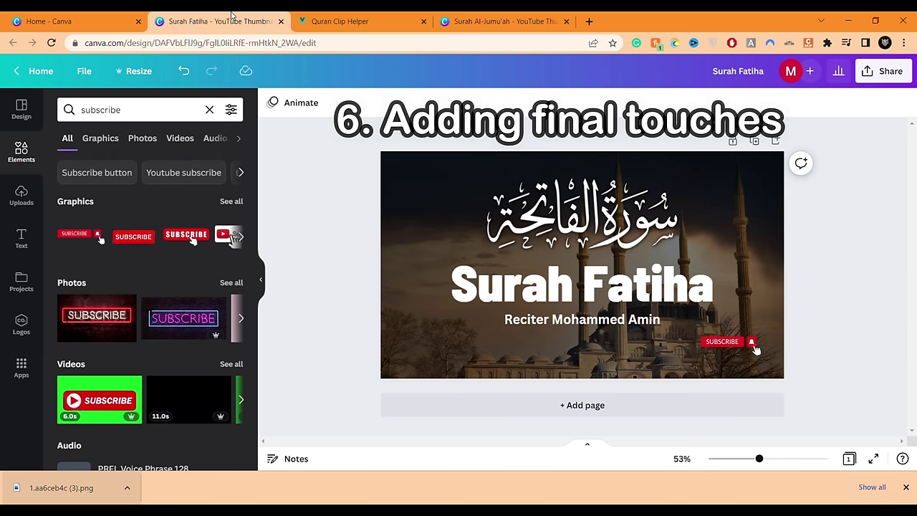
pyautogui.click(413, 338)
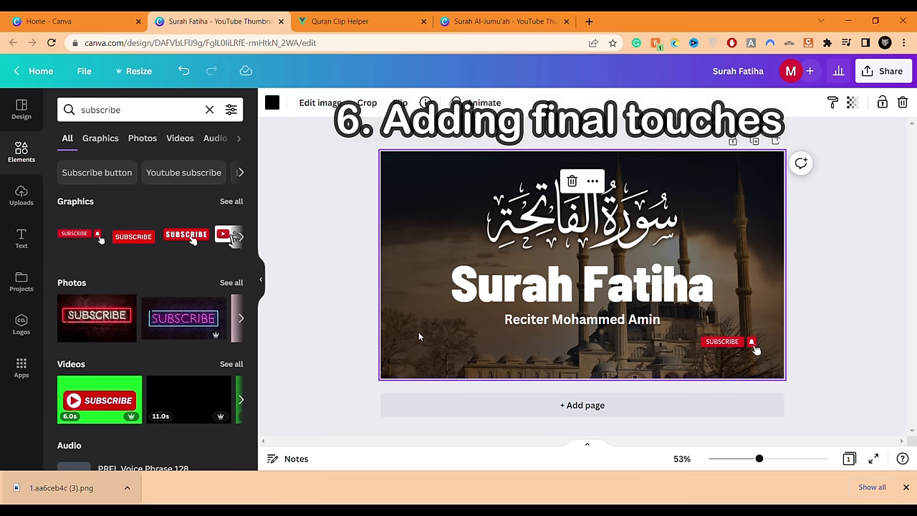
pyautogui.hotkey('ctrl', 'v')
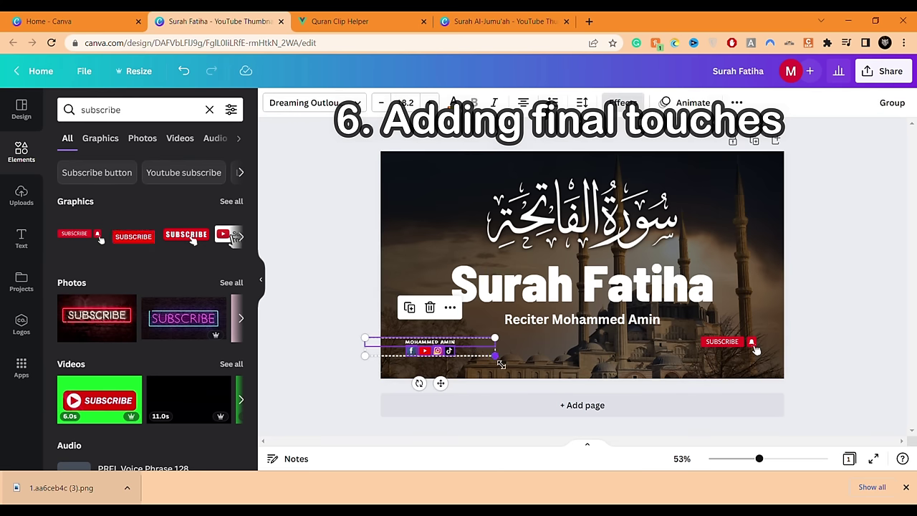
pyautogui.moveTo(495, 356); pyautogui.dragTo(492, 356)
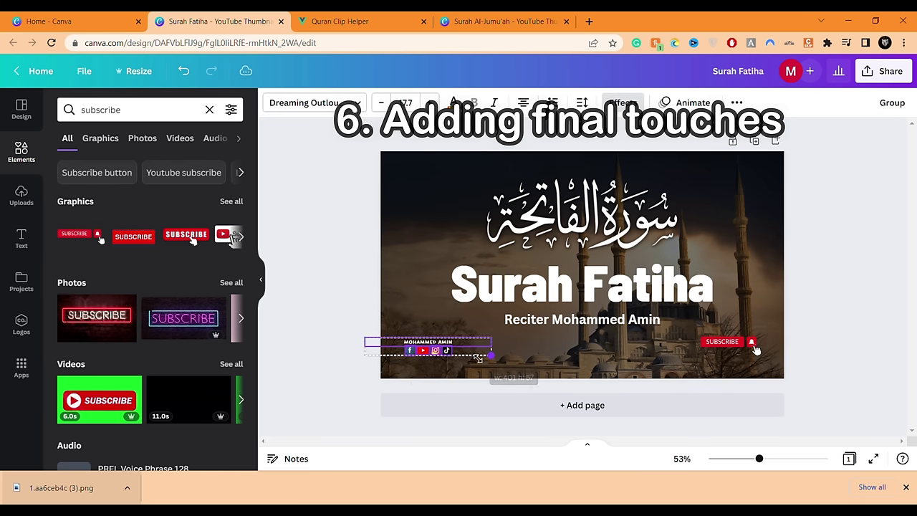
pyautogui.moveTo(428, 350); pyautogui.dragTo(432, 350)
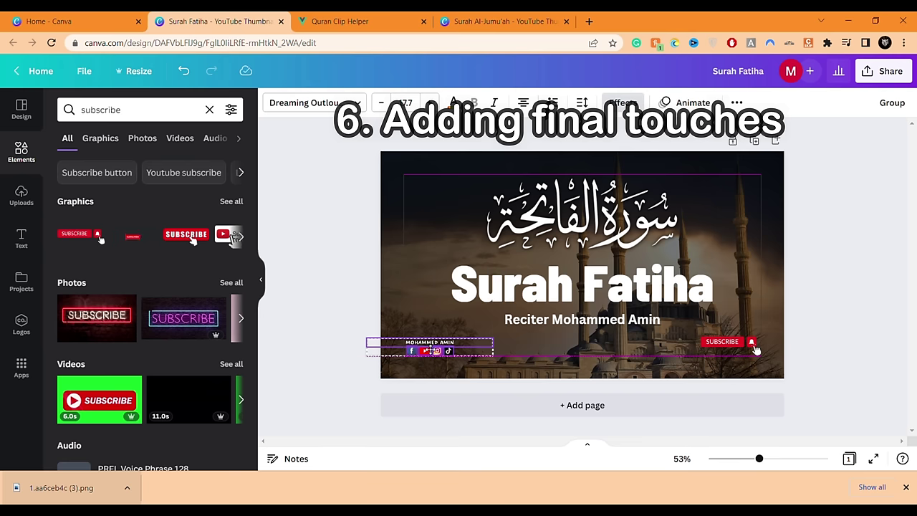
pyautogui.click(717, 350)
# Nudge the Subscribe badge down to line up with the social icons row, then deselect
pyautogui.moveTo(718, 349); pyautogui.dragTo(718, 359)
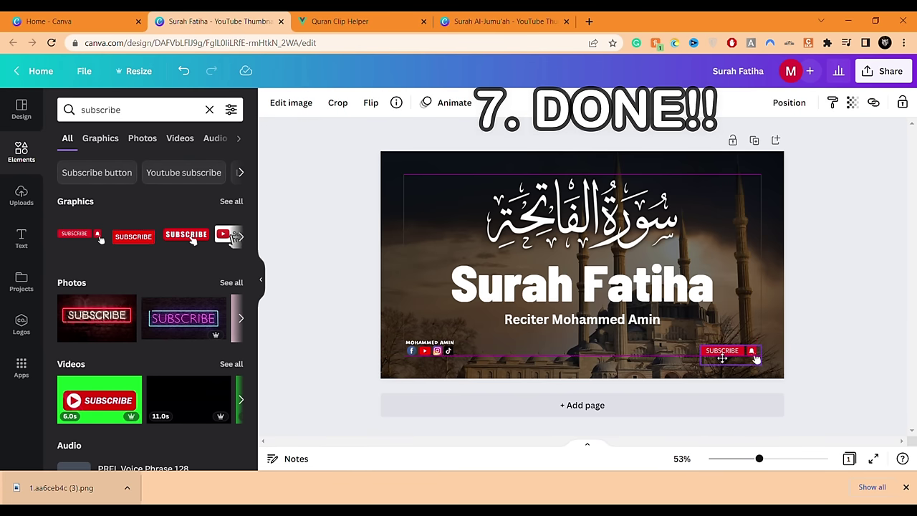
pyautogui.click(837, 342)
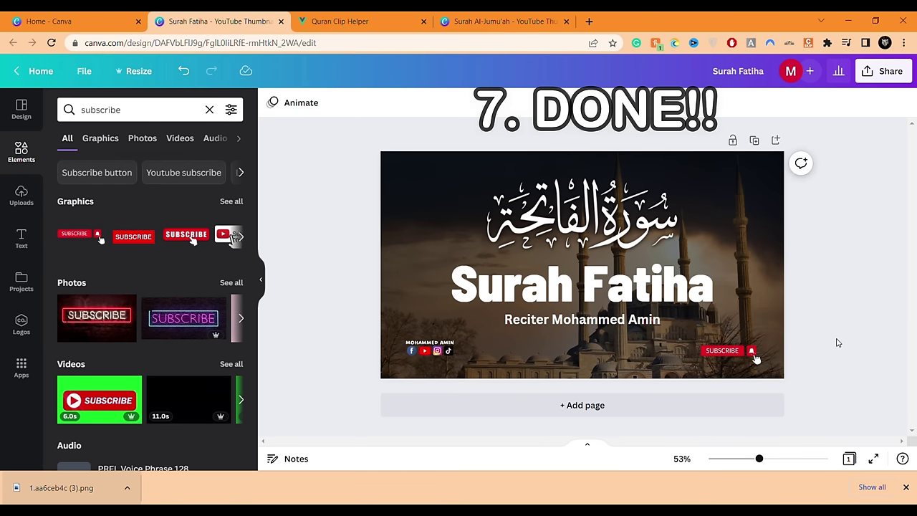